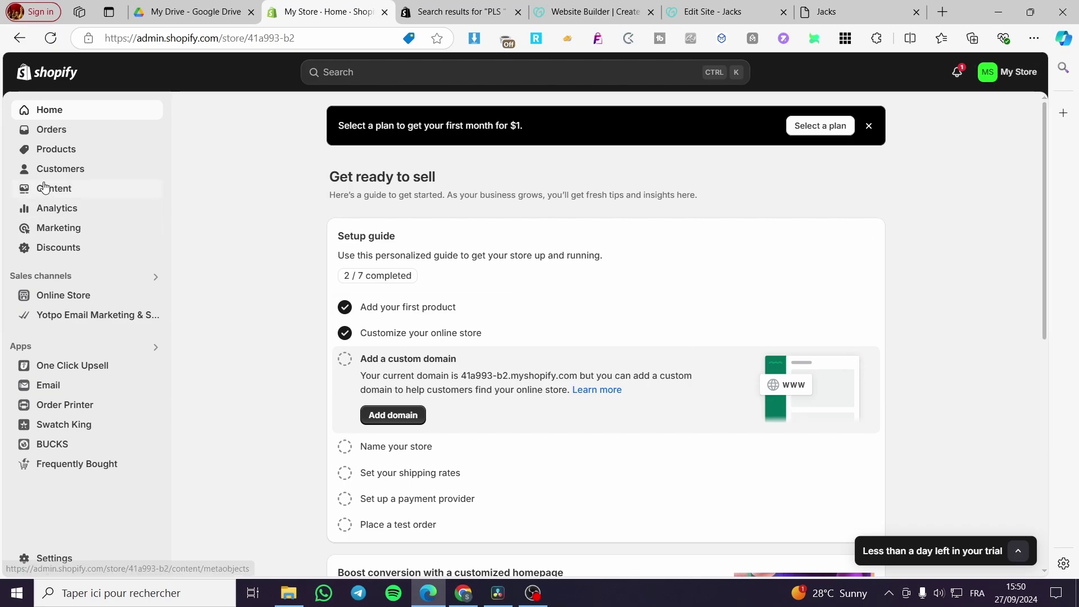
# Step: Start a new product titled 'Mystery Box'
pyautogui.click(58, 152)
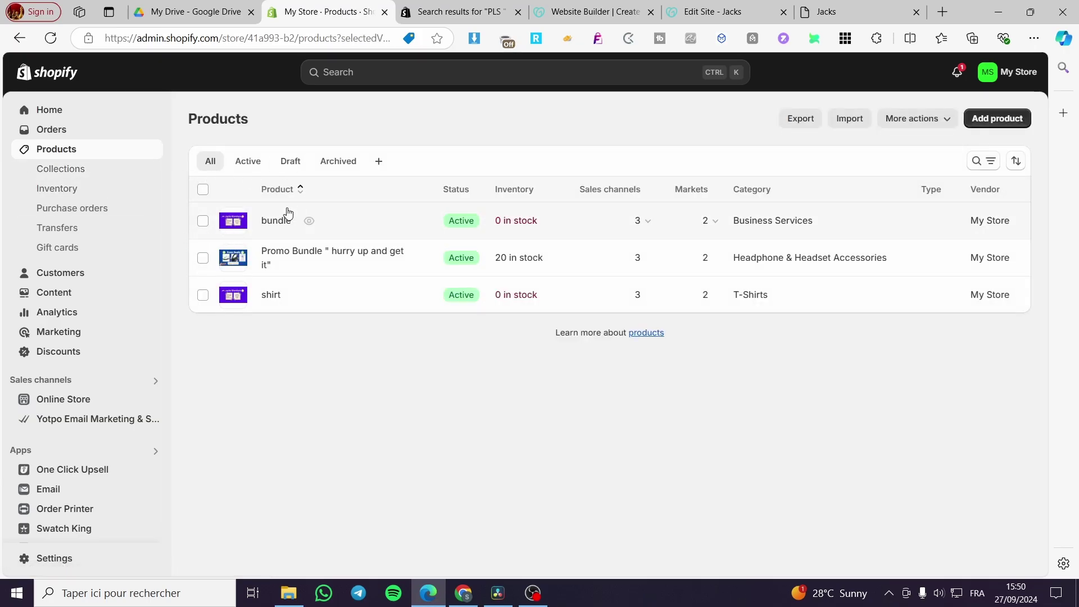
pyautogui.click(1006, 120)
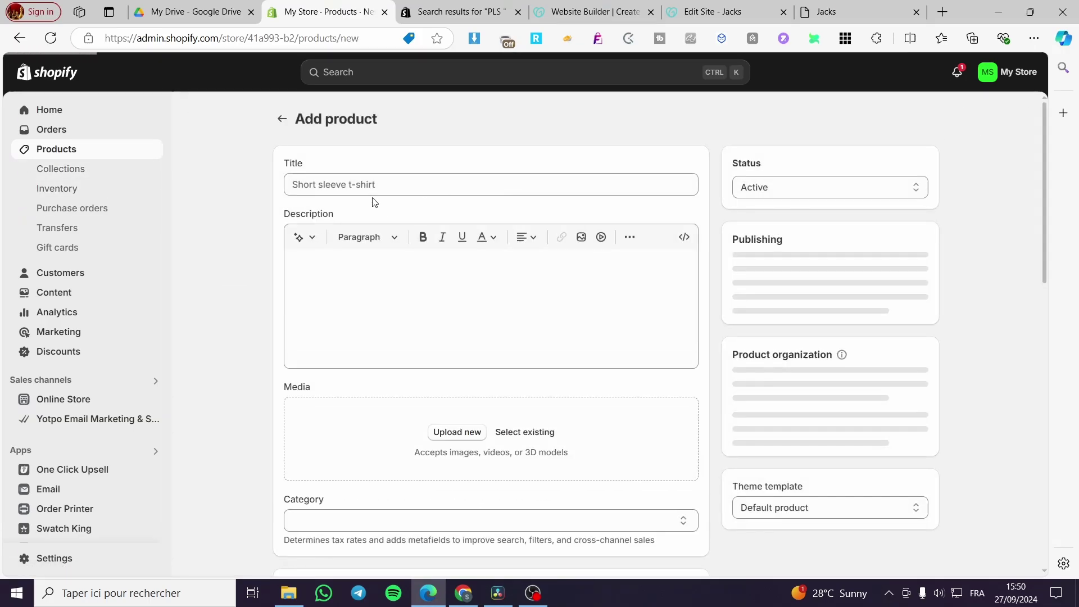
pyautogui.click(389, 178)
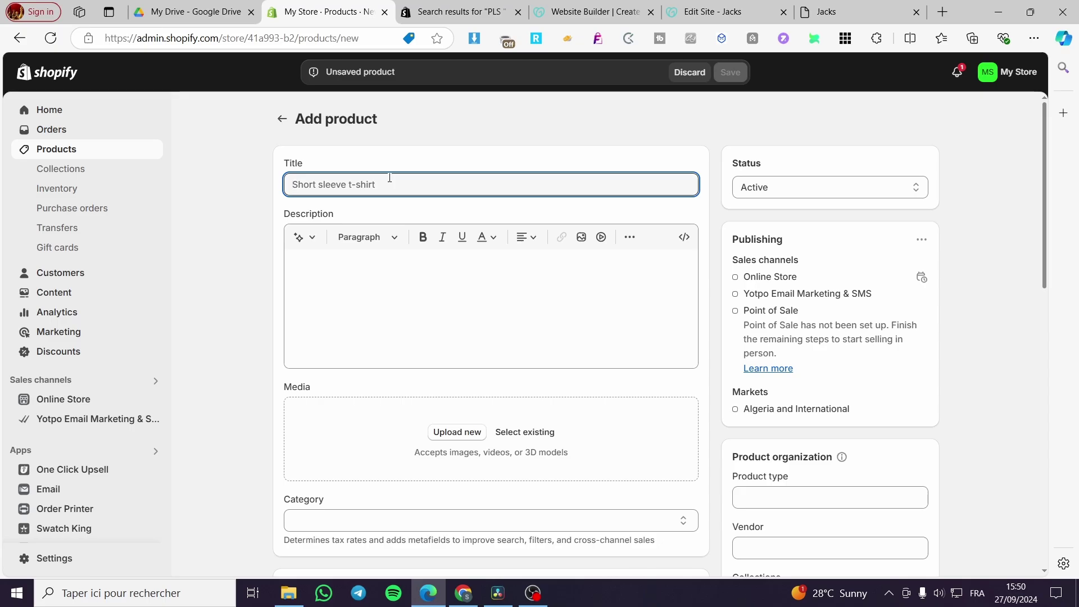
pyautogui.write('Myster')
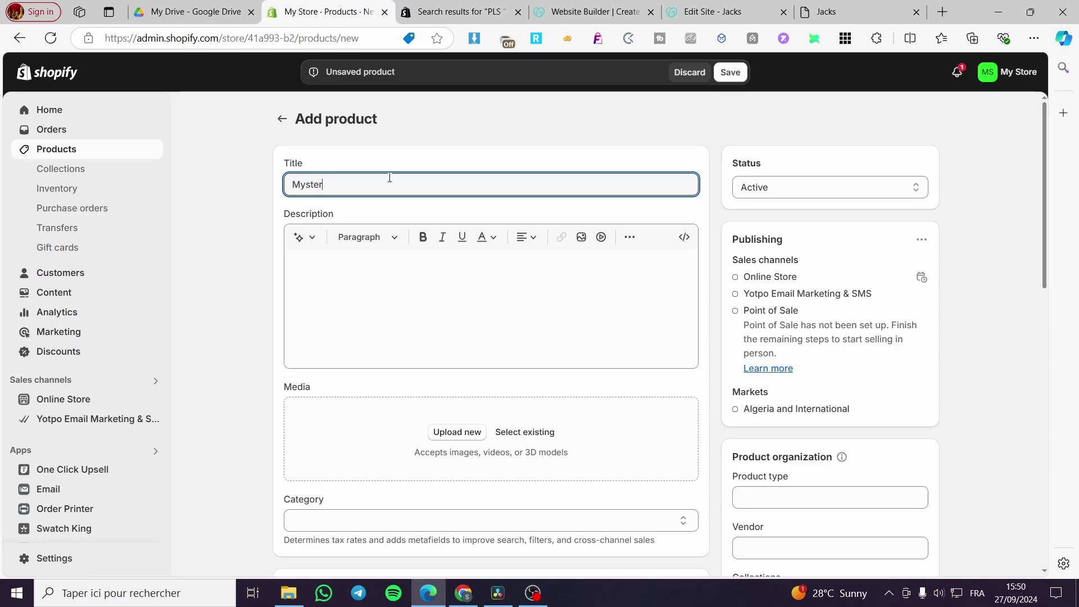
pyautogui.write('y Box')
pyautogui.moveTo(356, 190); pyautogui.dragTo(283, 194)
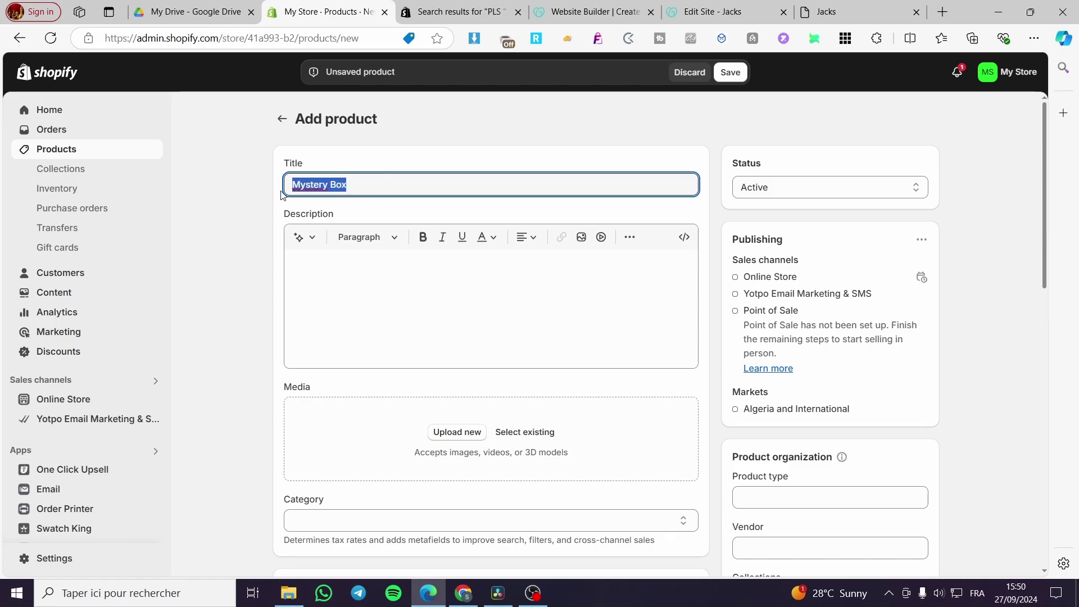
# Step: Enter '???' as the Mystery Box product description
pyautogui.click(324, 259)
pyautogui.write(',')
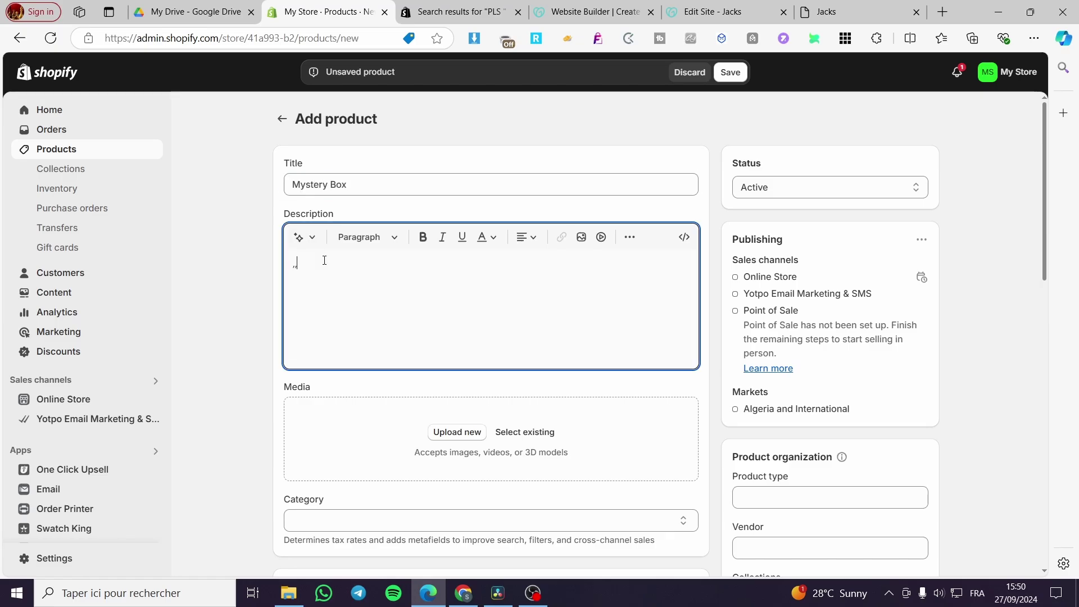
pyautogui.press('F11')
pyautogui.press('F11')
pyautogui.write('?')
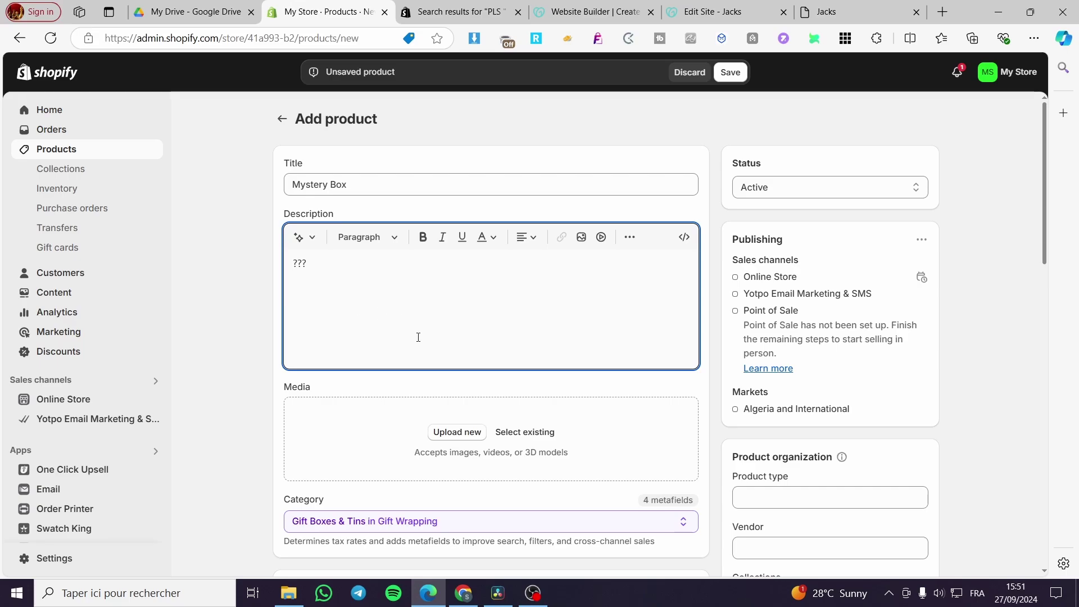
# Step: Upload a pink gift box image to the Mystery Box product's media
pyautogui.scroll(-4, 506, 375)
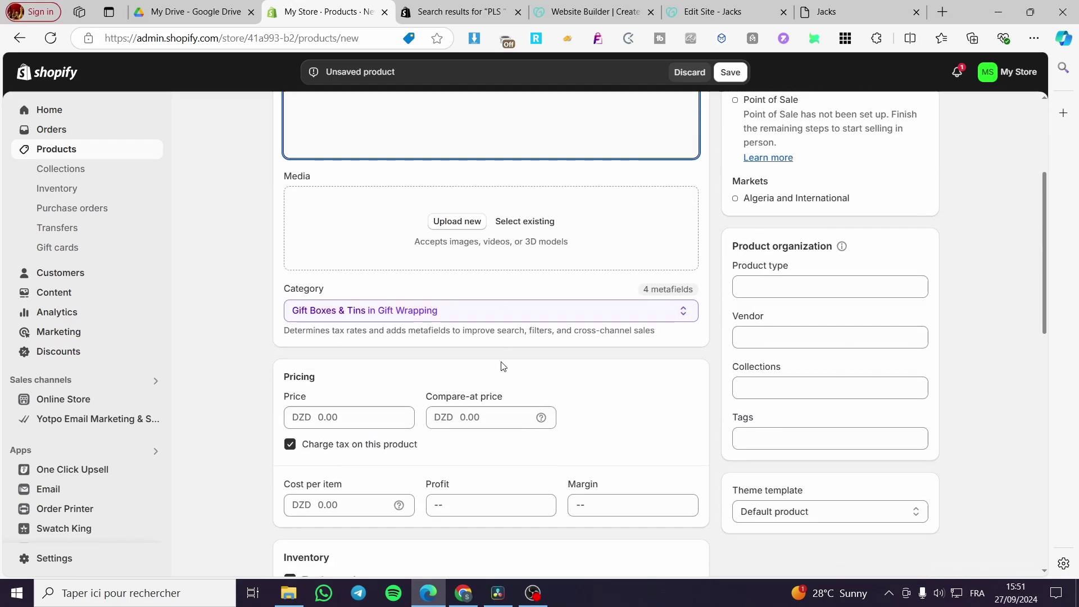
pyautogui.click(457, 222)
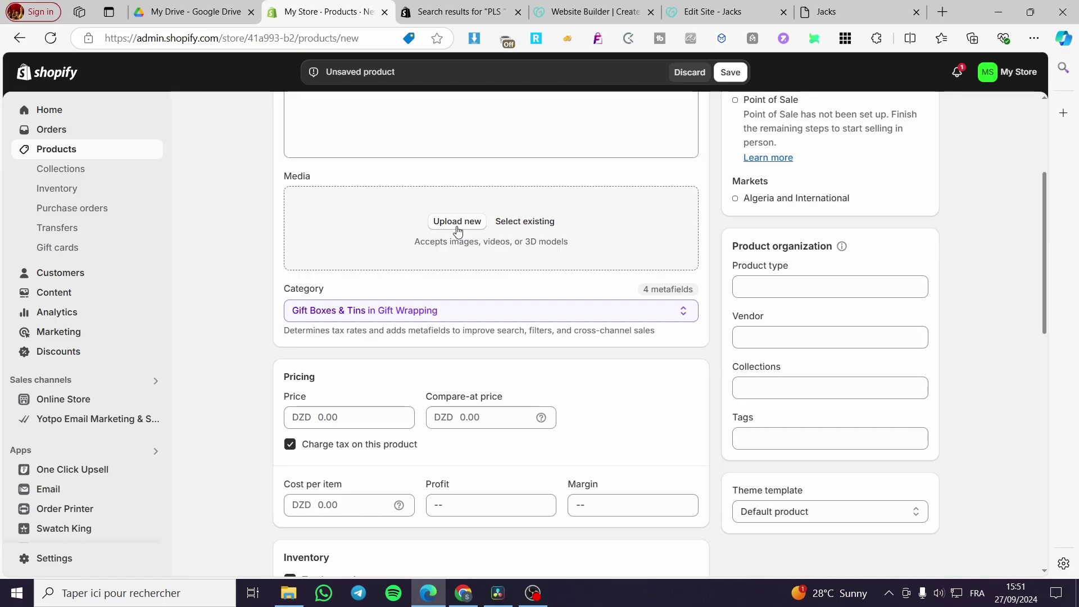
pyautogui.click(927, 90)
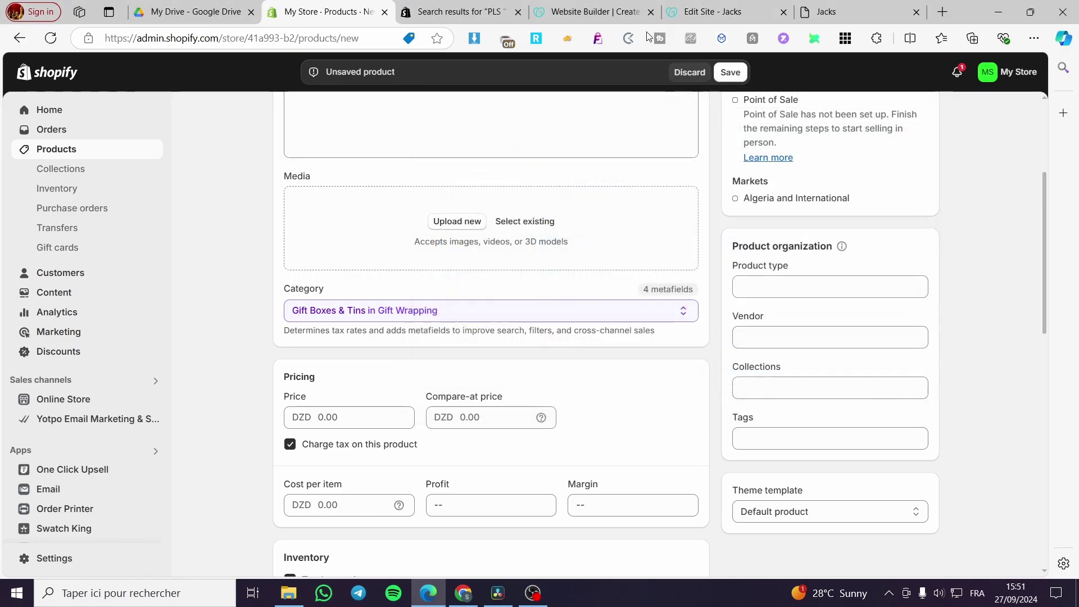
pyautogui.scroll(4, 493, 353)
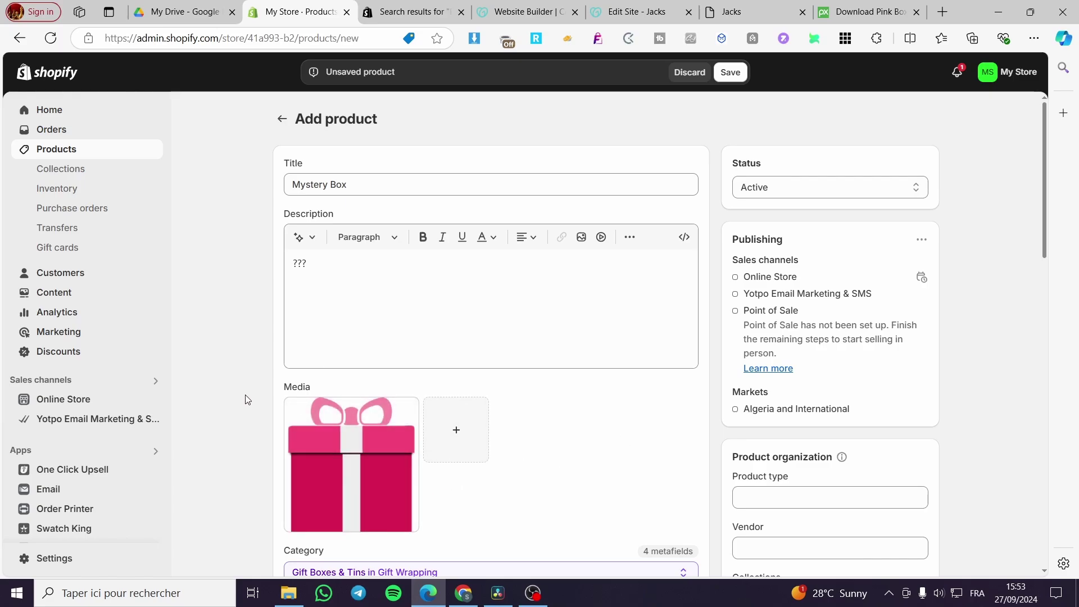
# Step: Set the Mystery Box price to DZD 50.00
pyautogui.scroll(-3, 337, 418)
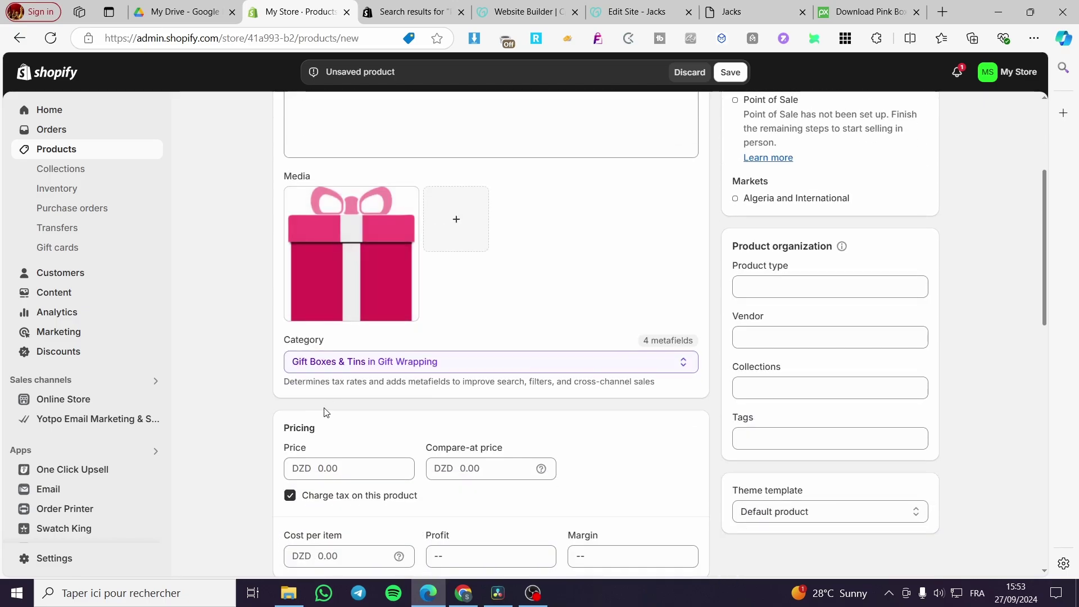
pyautogui.scroll(-2, 324, 412)
pyautogui.click(352, 327)
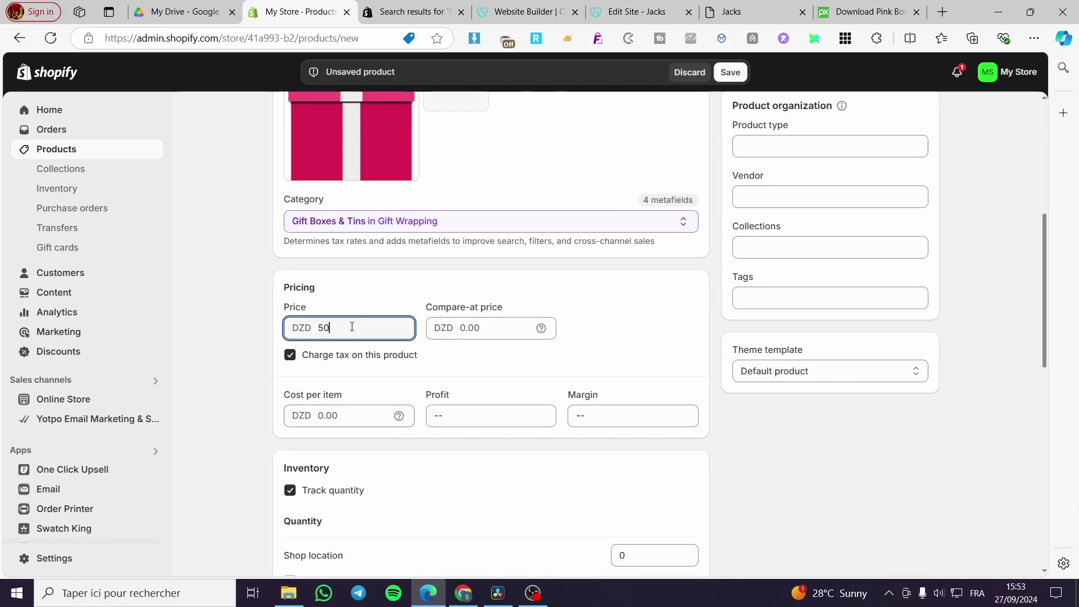
pyautogui.click(220, 351)
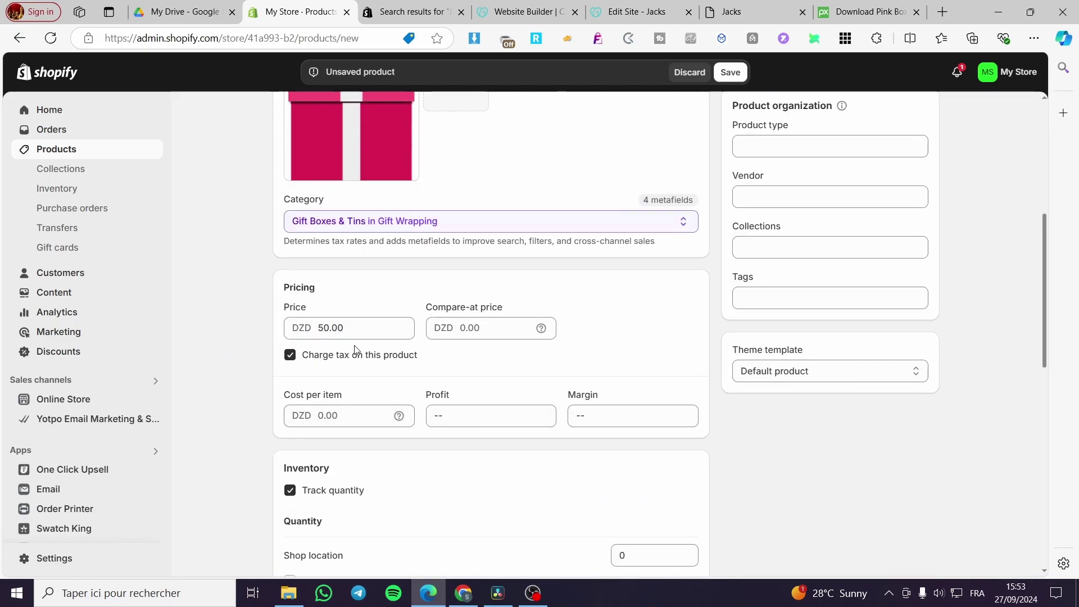
# Step: Save Mystery Box as a new product
pyautogui.scroll(-2, 344, 371)
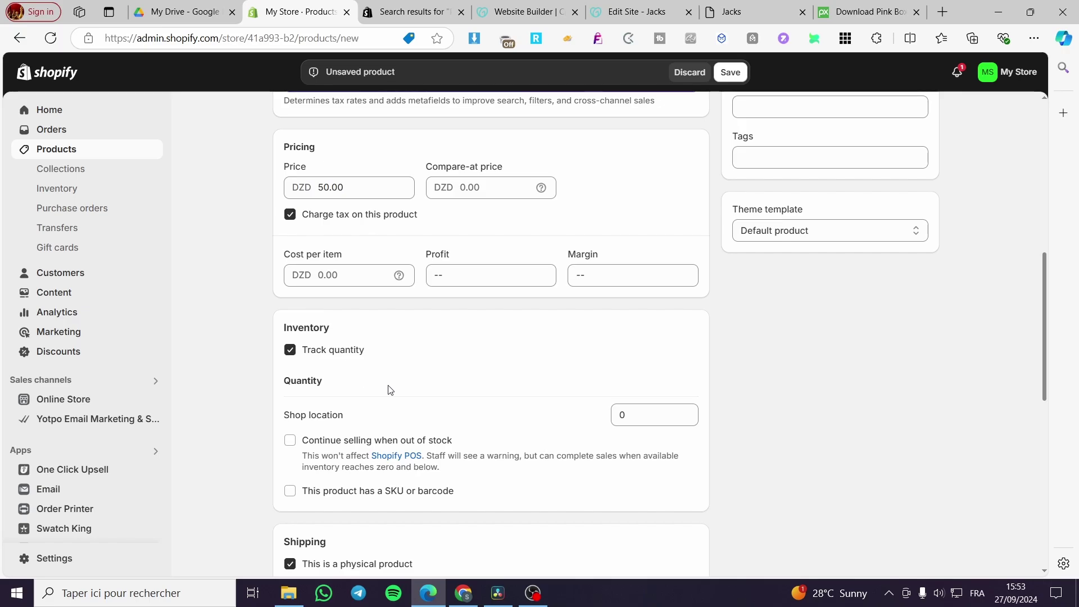
pyautogui.scroll(-3, 516, 436)
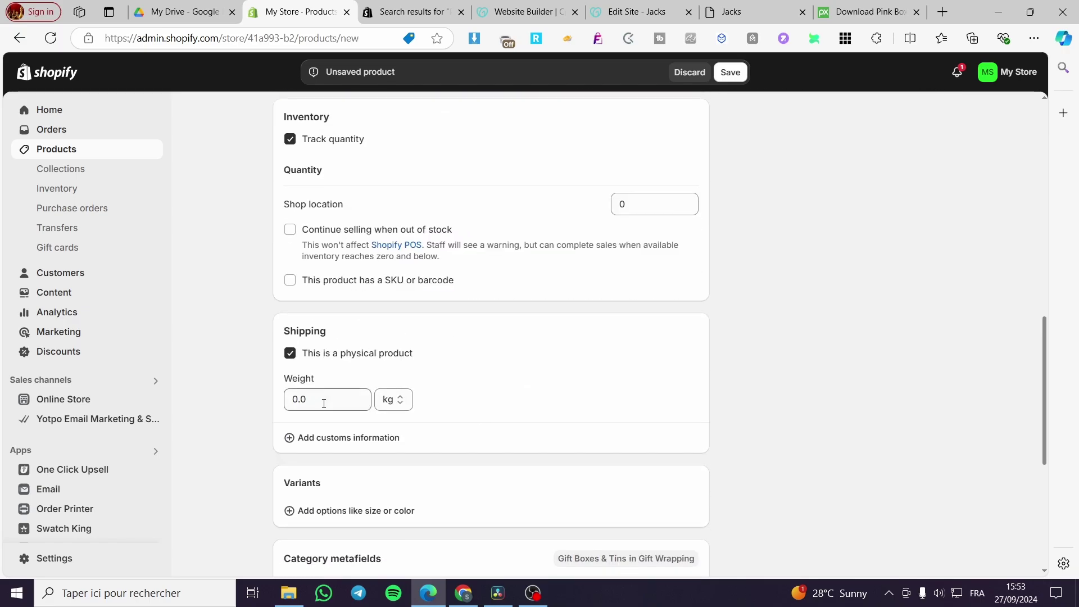
pyautogui.scroll(-2, 426, 392)
pyautogui.scroll(-3, 425, 391)
pyautogui.scroll(10, 438, 369)
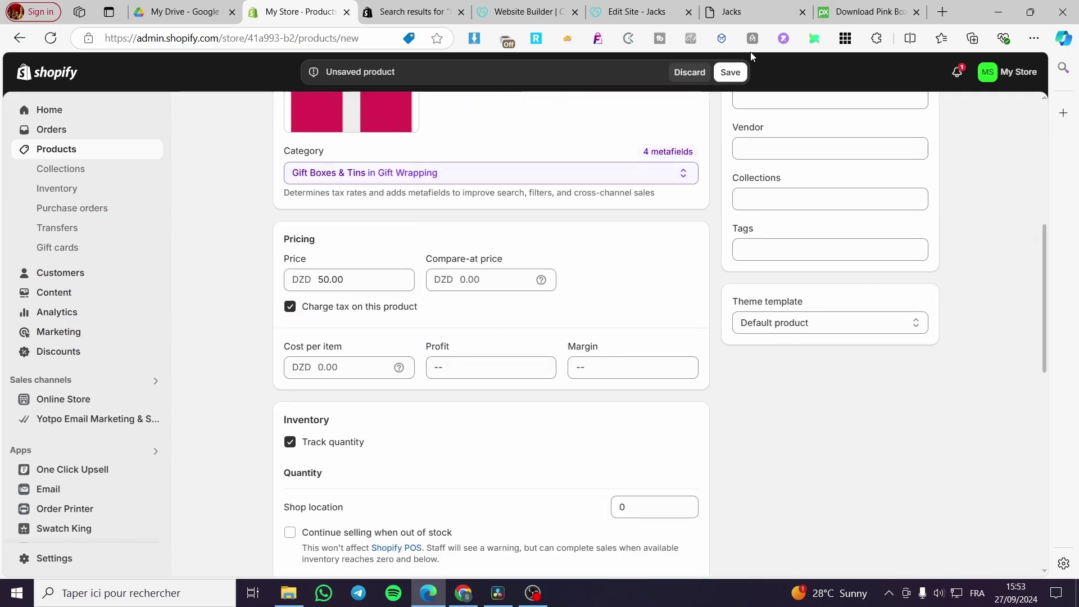
pyautogui.click(731, 72)
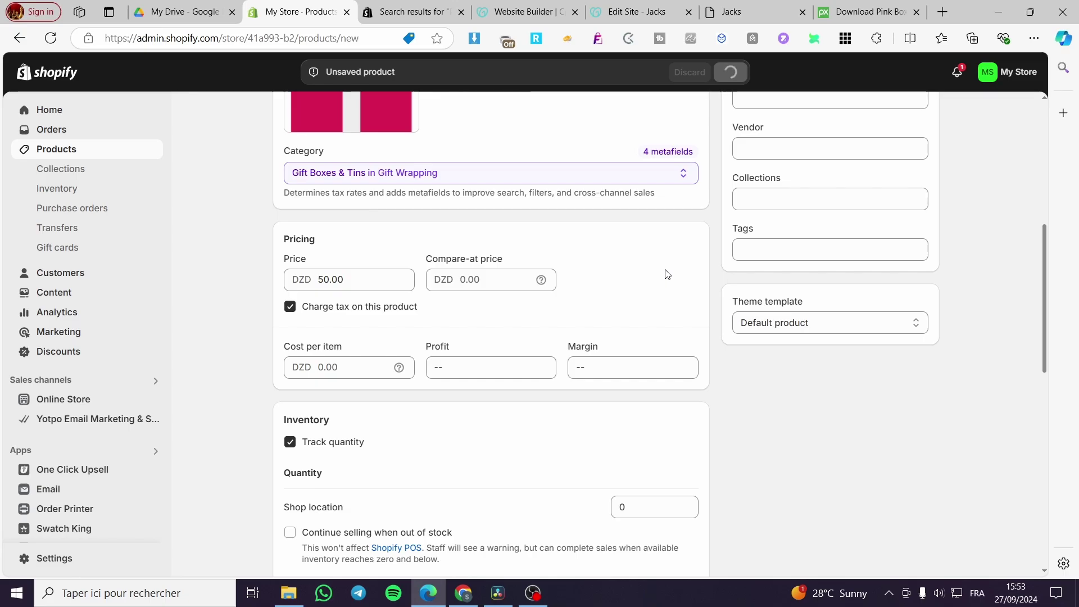
pyautogui.scroll(3, 450, 293)
pyautogui.scroll(4, 449, 293)
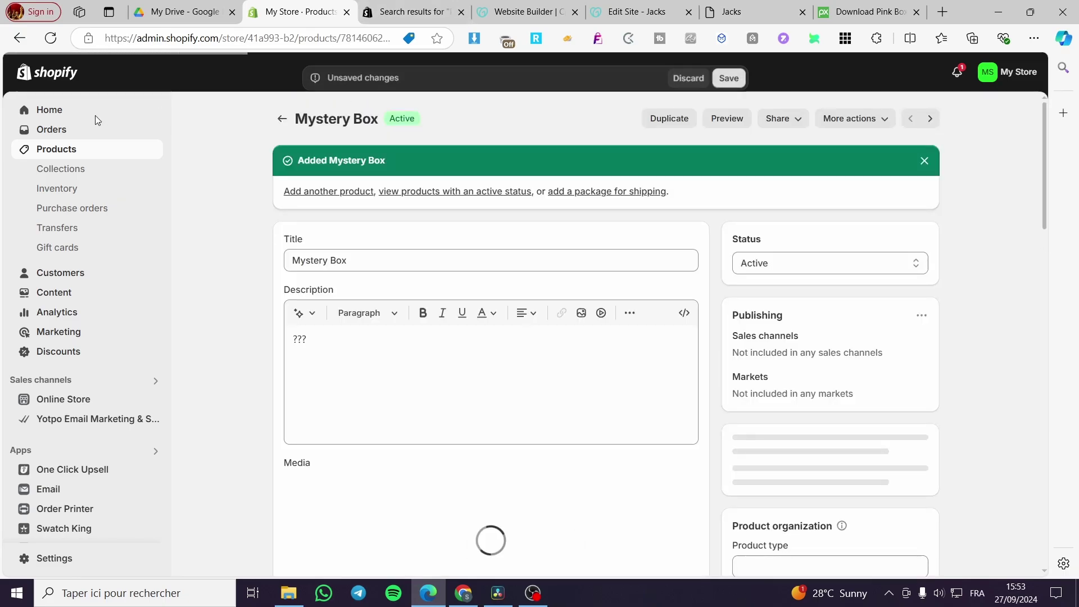
# Step: Install the PLS: Pack, Inserts, Samples app from the App Store search results
pyautogui.click(95, 113)
pyautogui.click(408, 12)
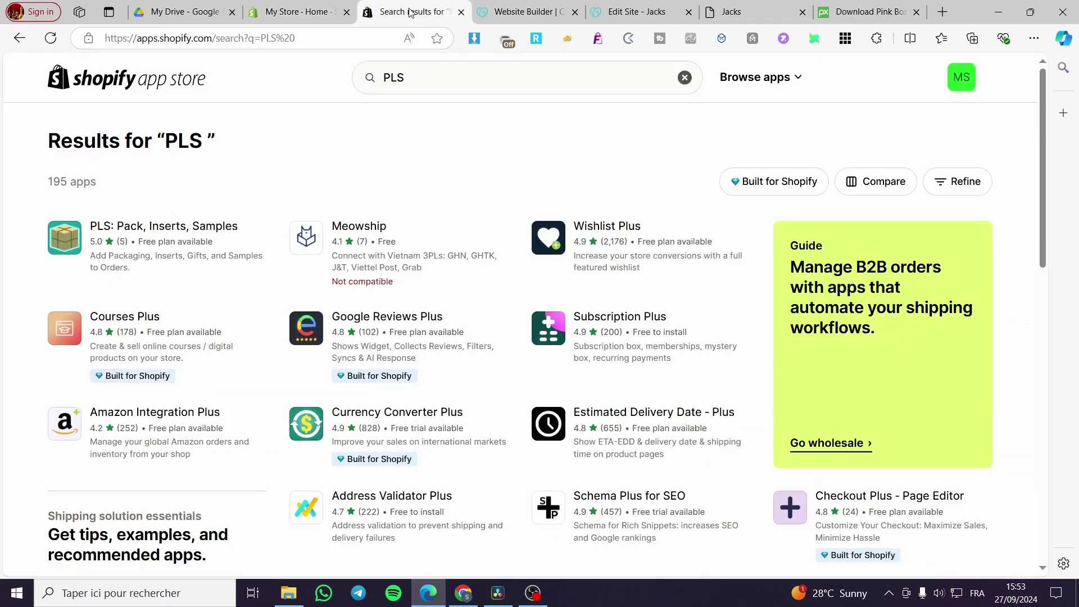
pyautogui.click(297, 11)
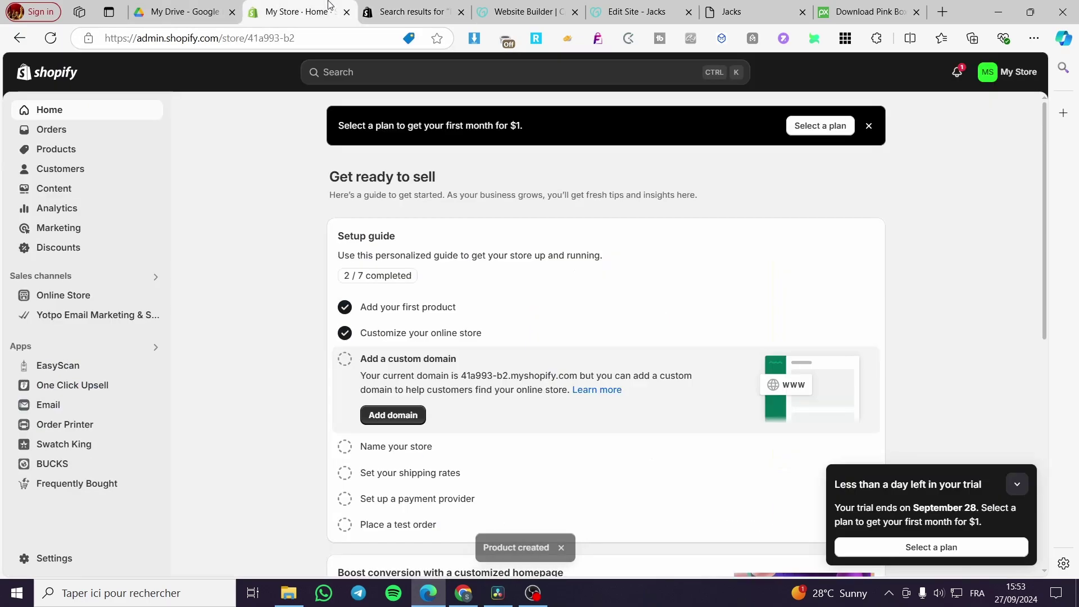
pyautogui.click(345, 71)
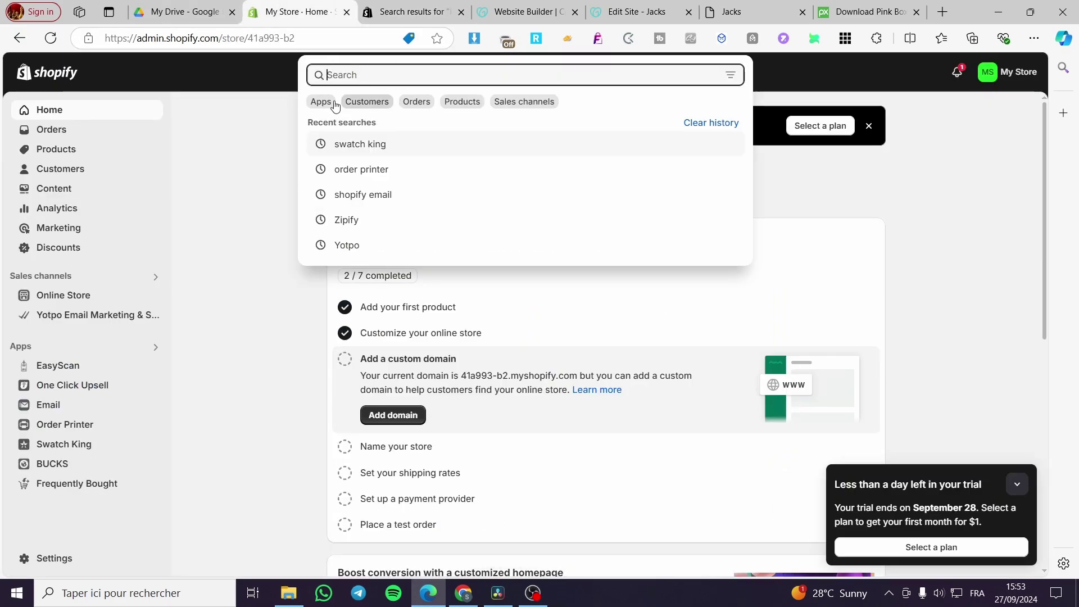
pyautogui.hotkey('ctrl', 'Tab')
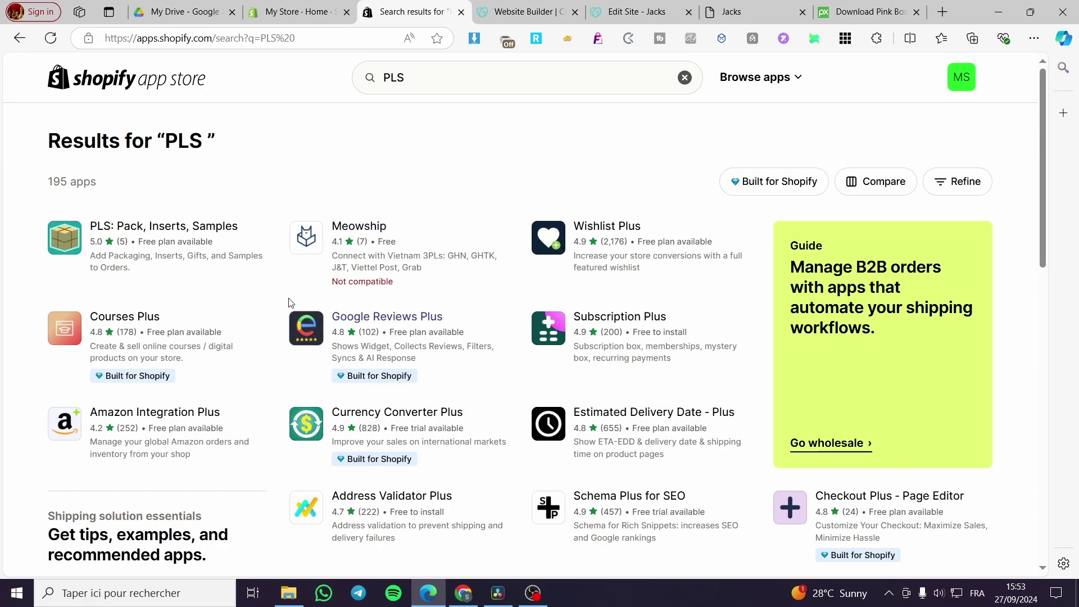
pyautogui.click(135, 231)
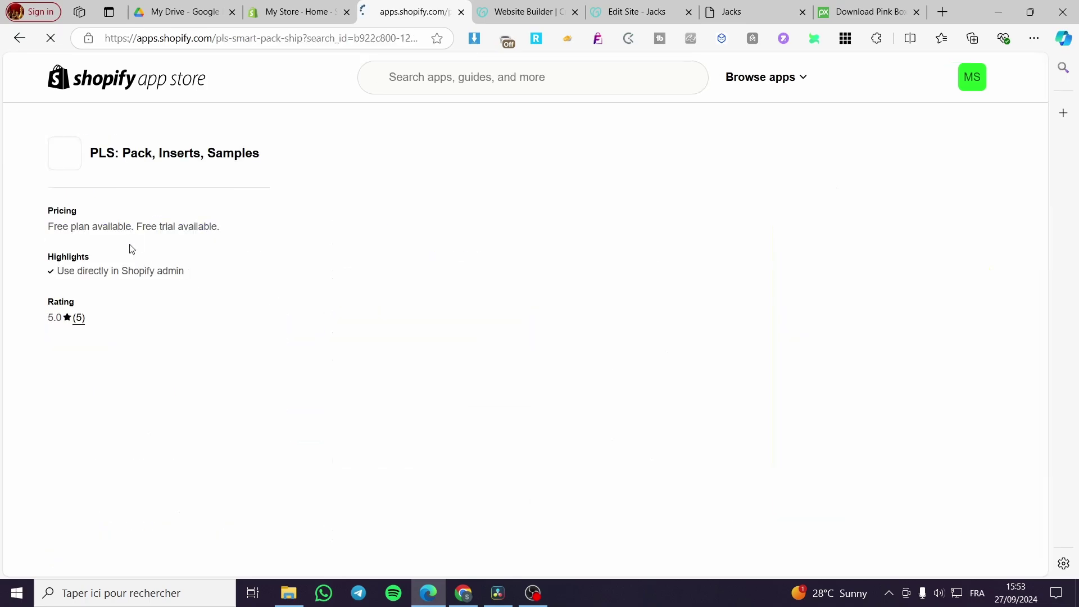
pyautogui.click(158, 405)
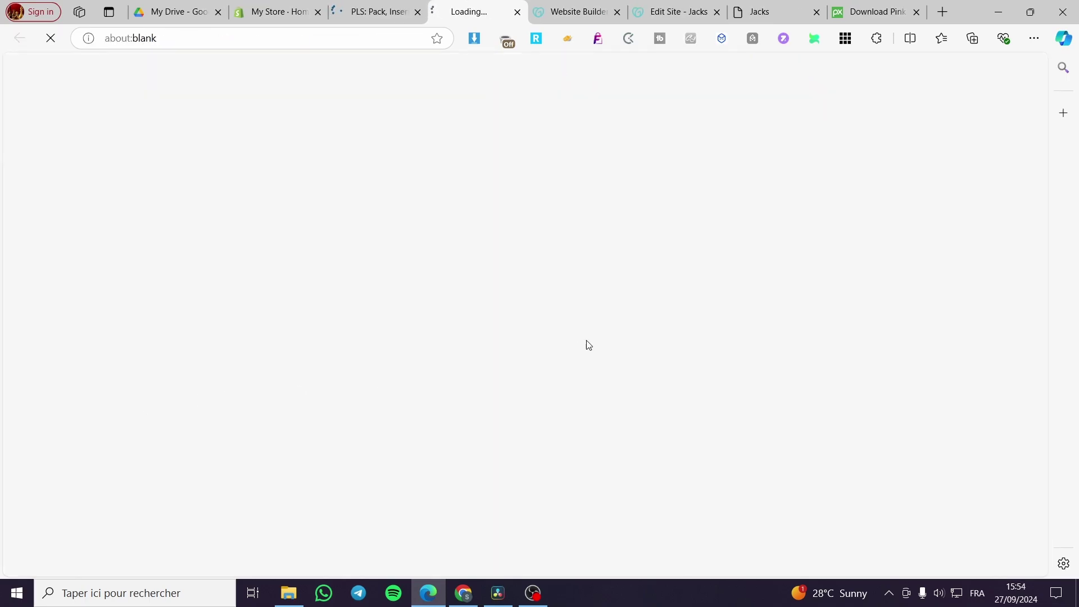
pyautogui.click(419, 12)
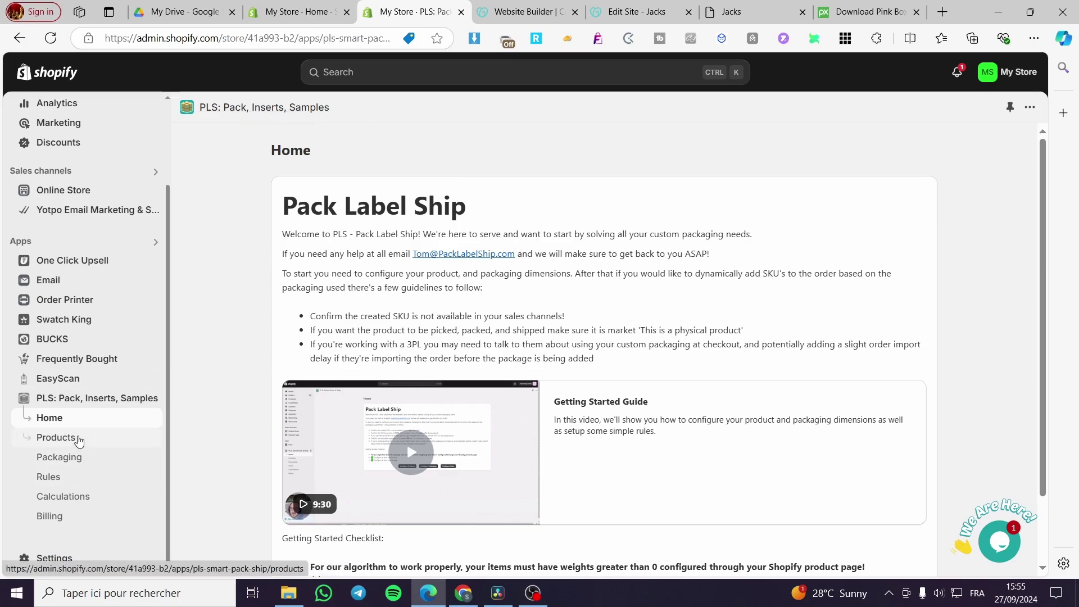
# Step: Browse the PLS app's Products and Packaging pages, then go to its Rules page
pyautogui.click(77, 438)
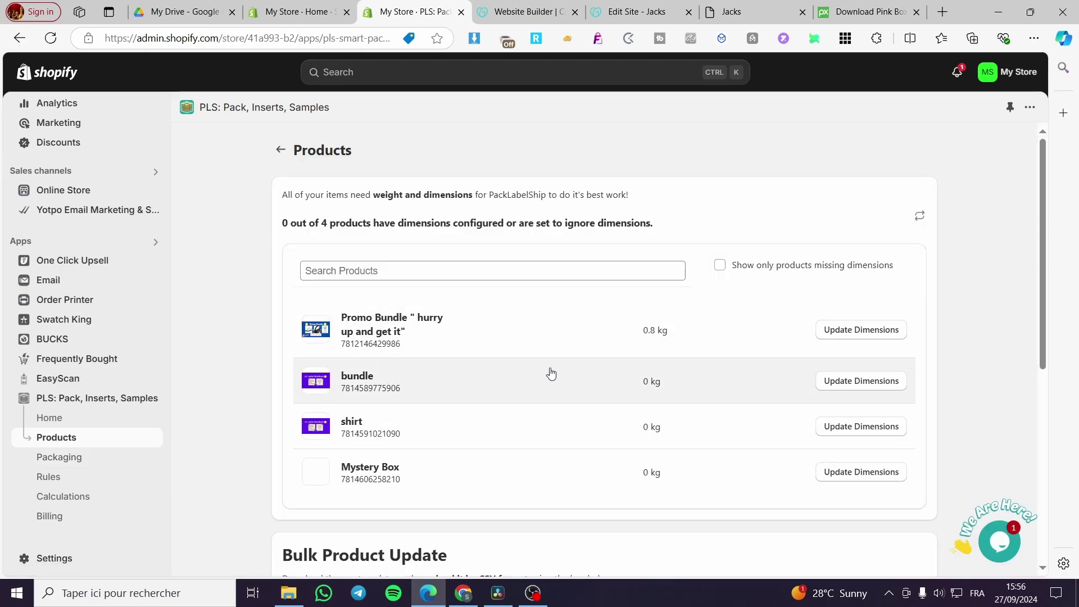
pyautogui.click(105, 461)
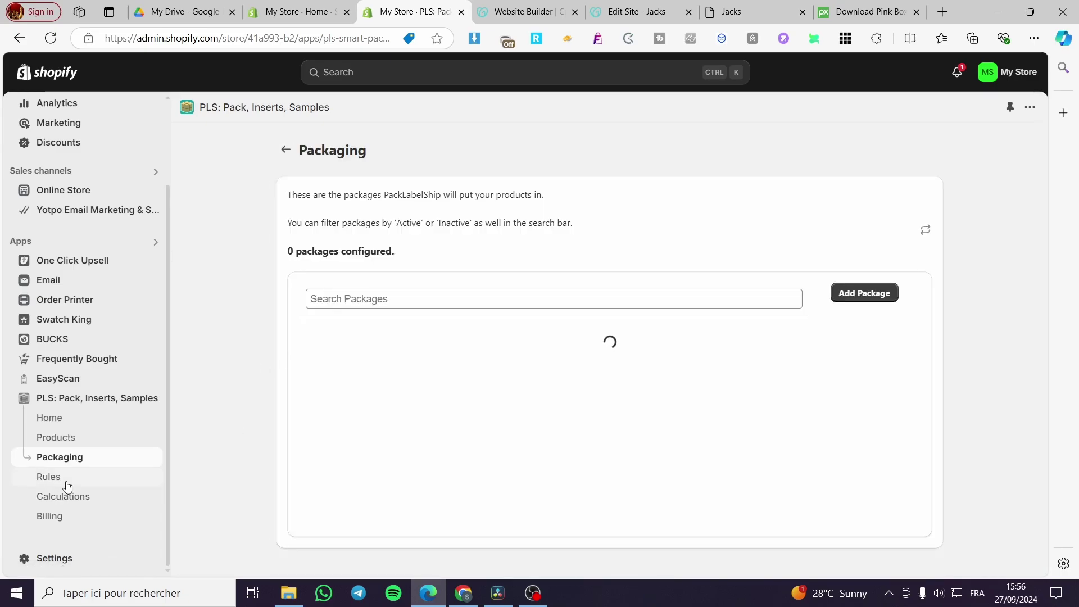
pyautogui.click(79, 478)
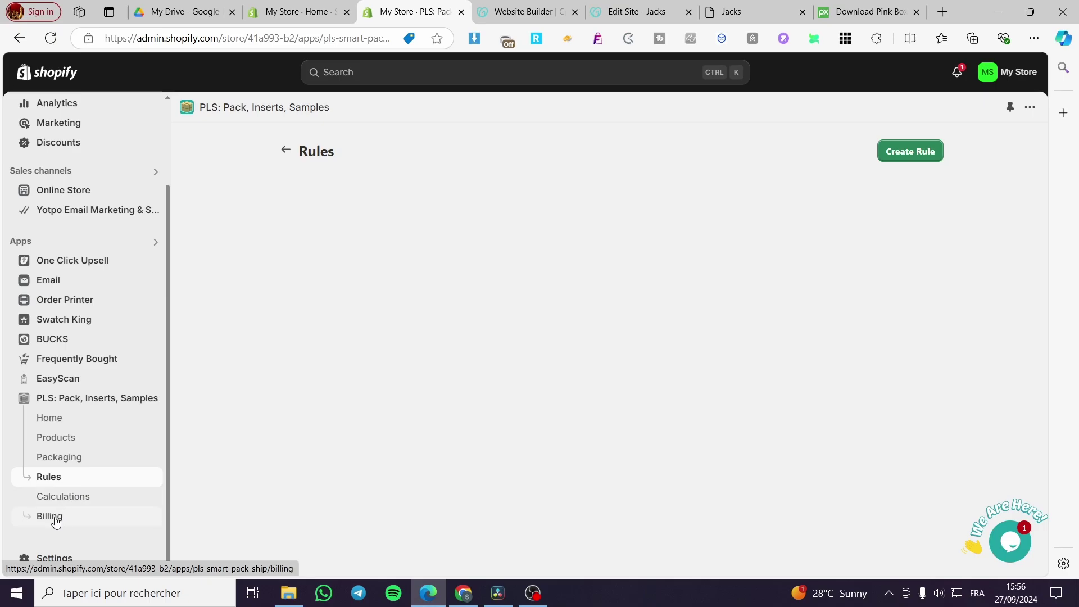
# Step: Create a PLS rule named 'Mystery Box' with A/B testing enabled
pyautogui.click(909, 153)
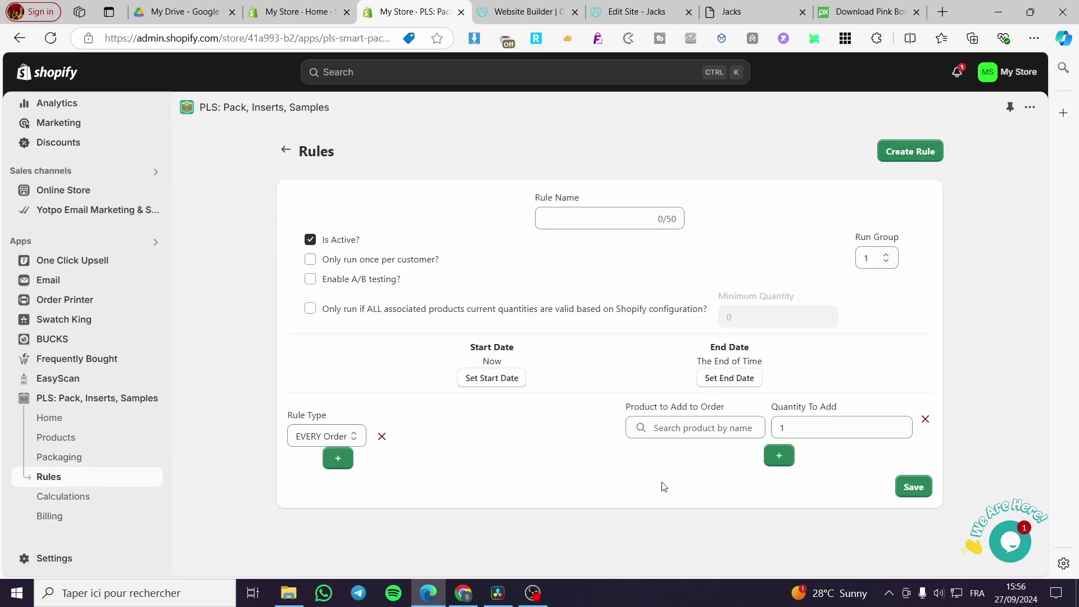
pyautogui.click(630, 223)
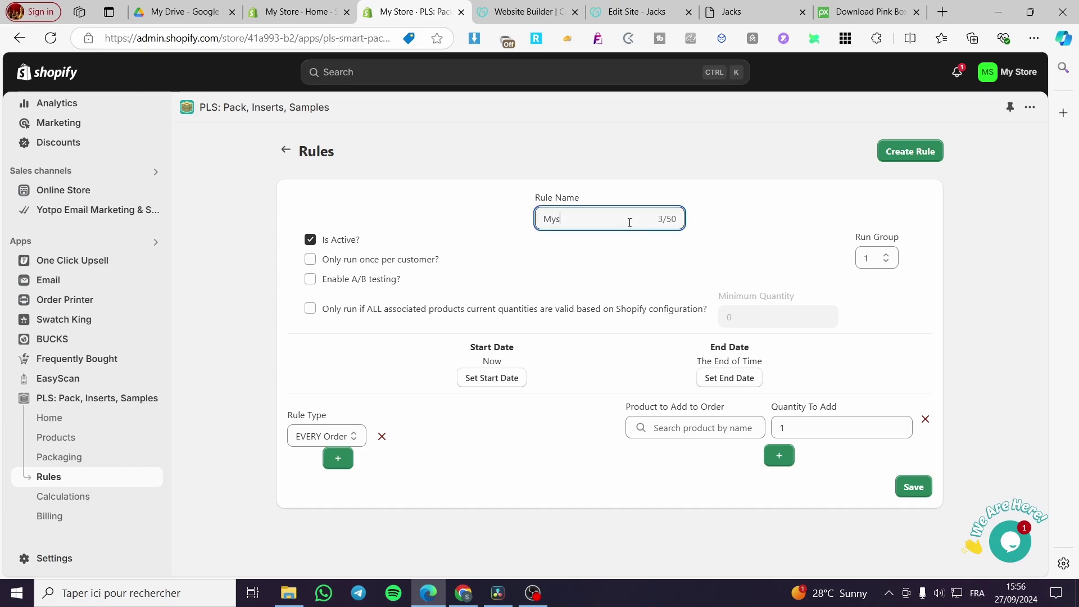
pyautogui.write('Mystery Bow')
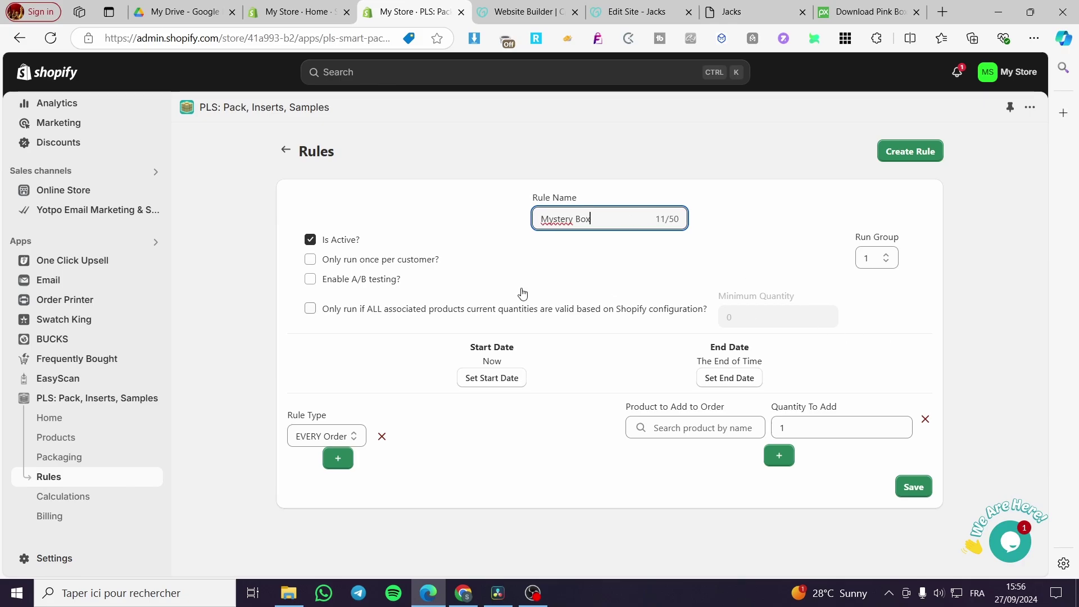
pyautogui.click(322, 286)
pyautogui.moveTo(353, 316)
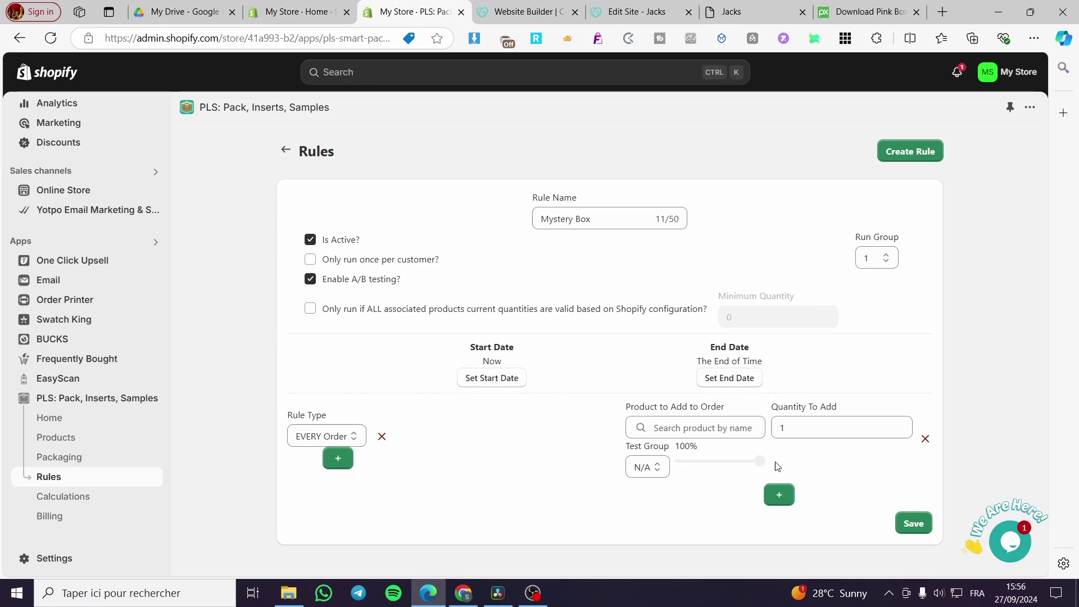
# Step: Set the rule type to 'Order Contains a Specific Product'
pyautogui.click(351, 438)
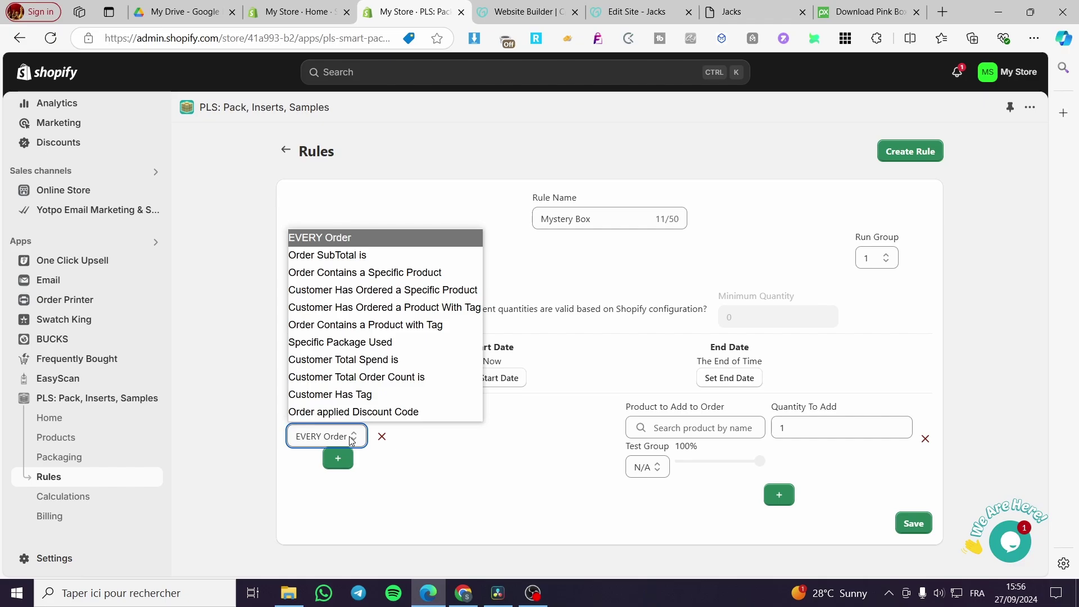
pyautogui.click(353, 278)
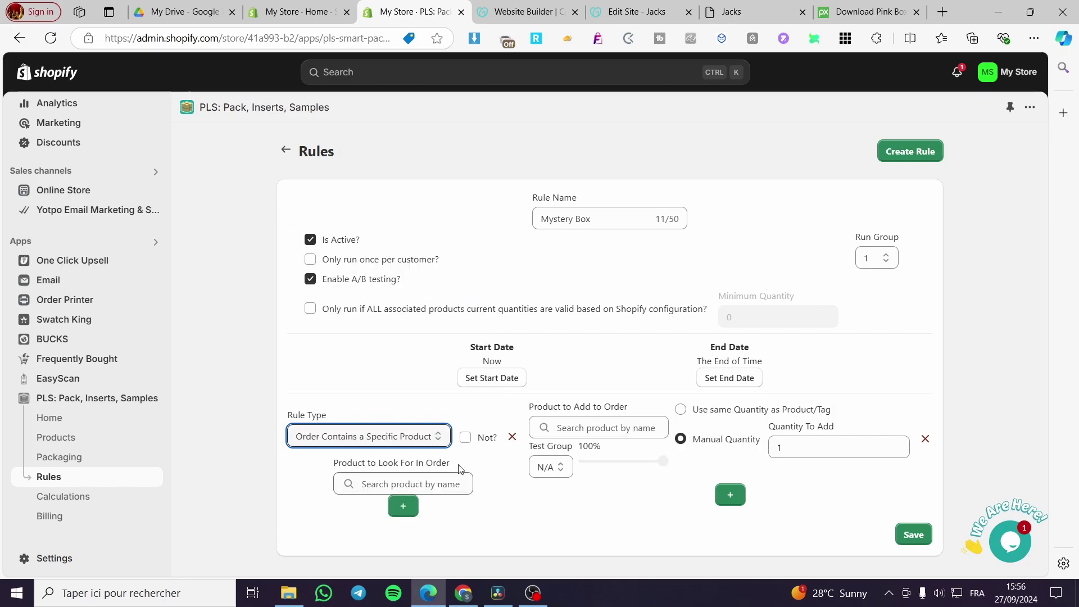
pyautogui.click(403, 506)
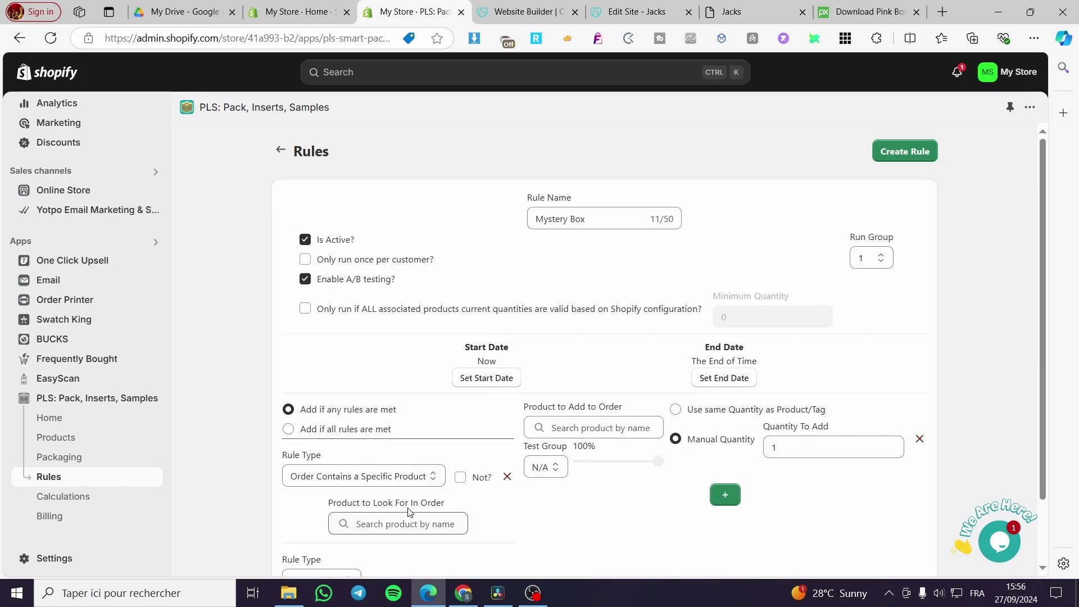
pyautogui.scroll(-1, 381, 510)
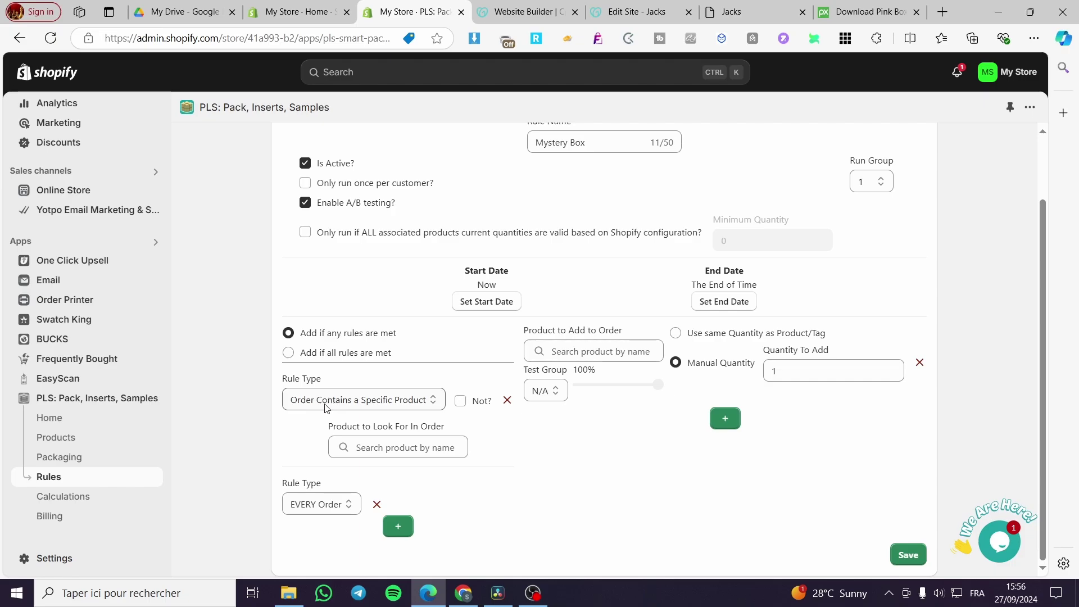
# Step: Add Mystery Box when the order contains bundle, and add a second product row
pyautogui.click(594, 357)
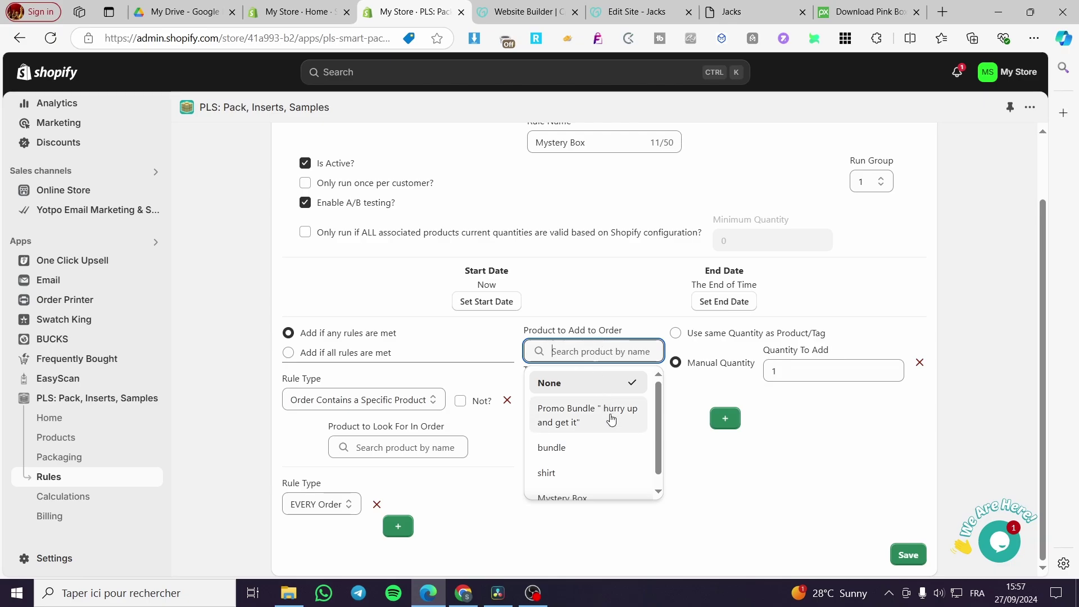
pyautogui.scroll(-1, 596, 455)
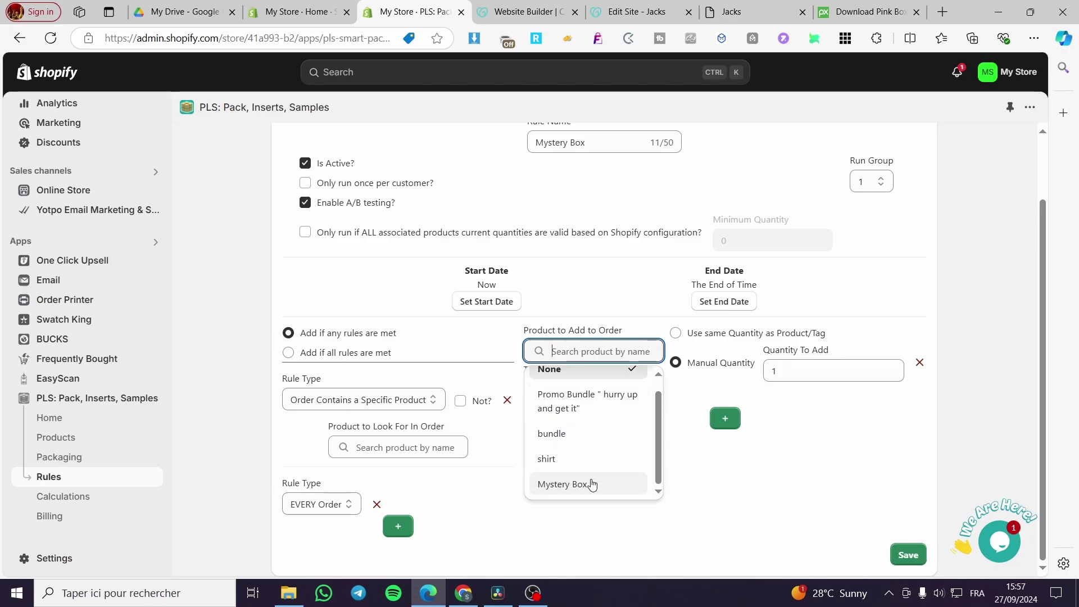
pyautogui.click(590, 488)
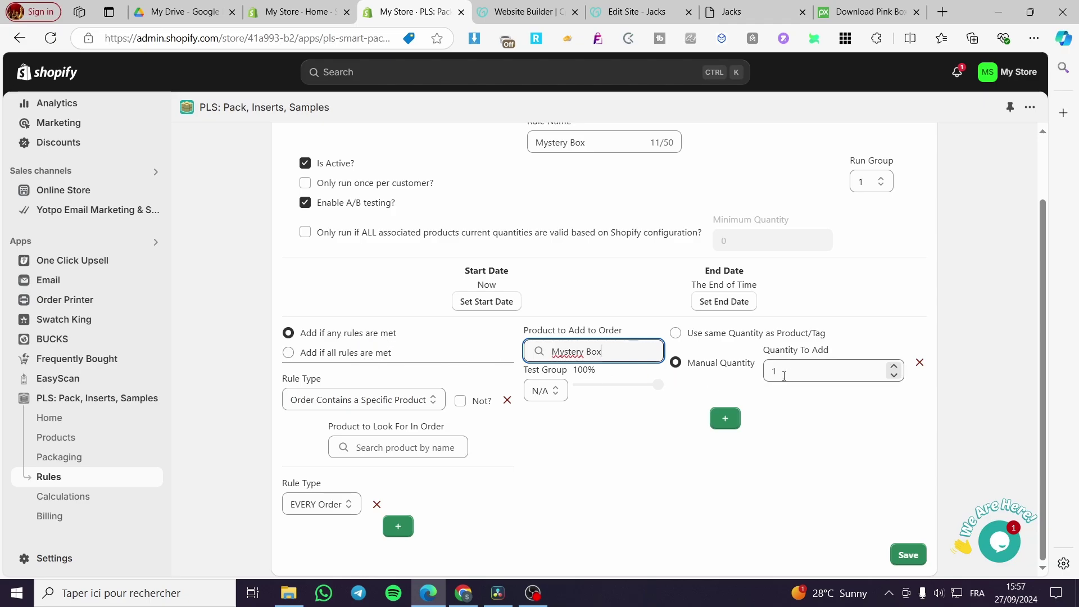
pyautogui.click(405, 447)
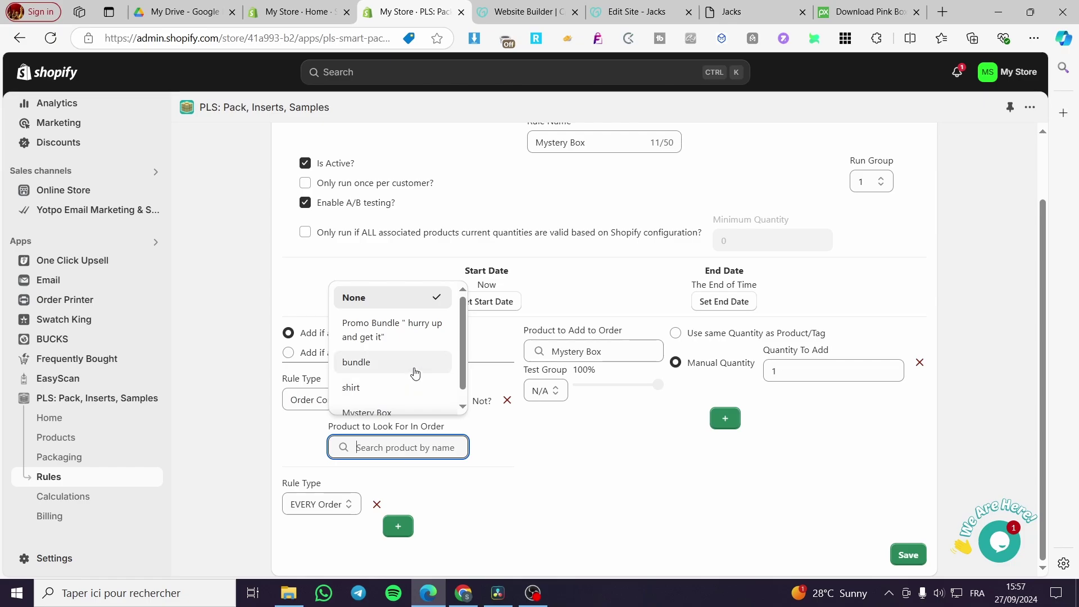
pyautogui.click(415, 374)
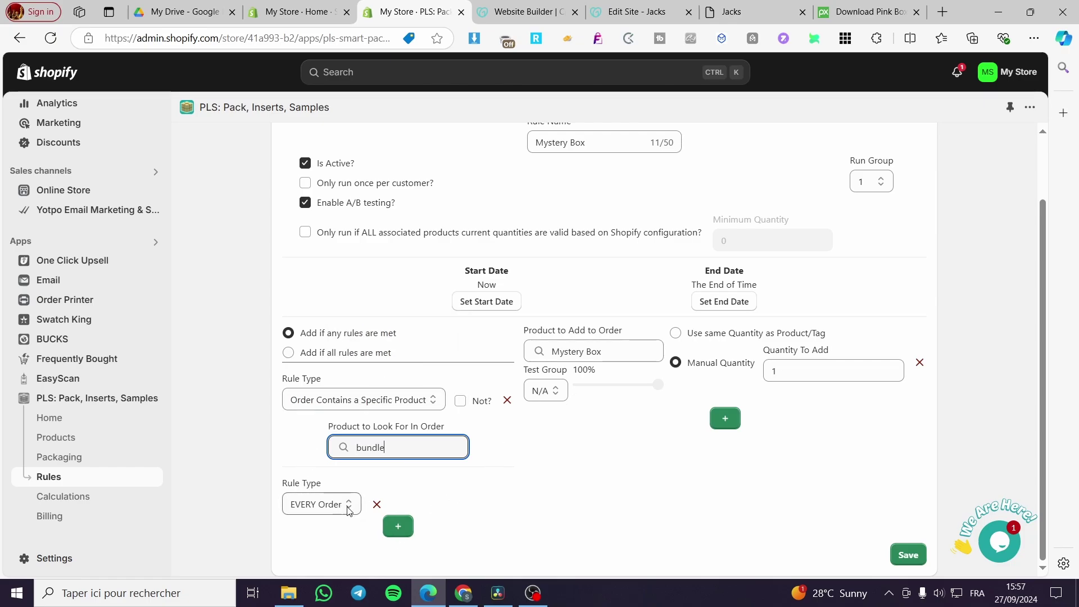
pyautogui.click(725, 419)
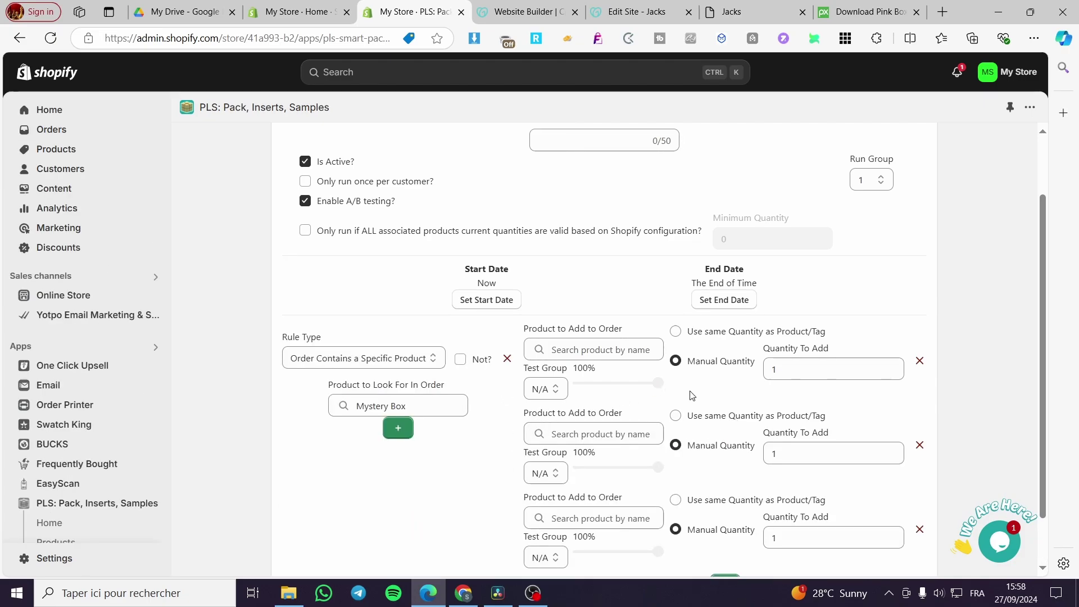
# Step: Put all three product-to-add rows in test group 1
pyautogui.scroll(-2, 662, 382)
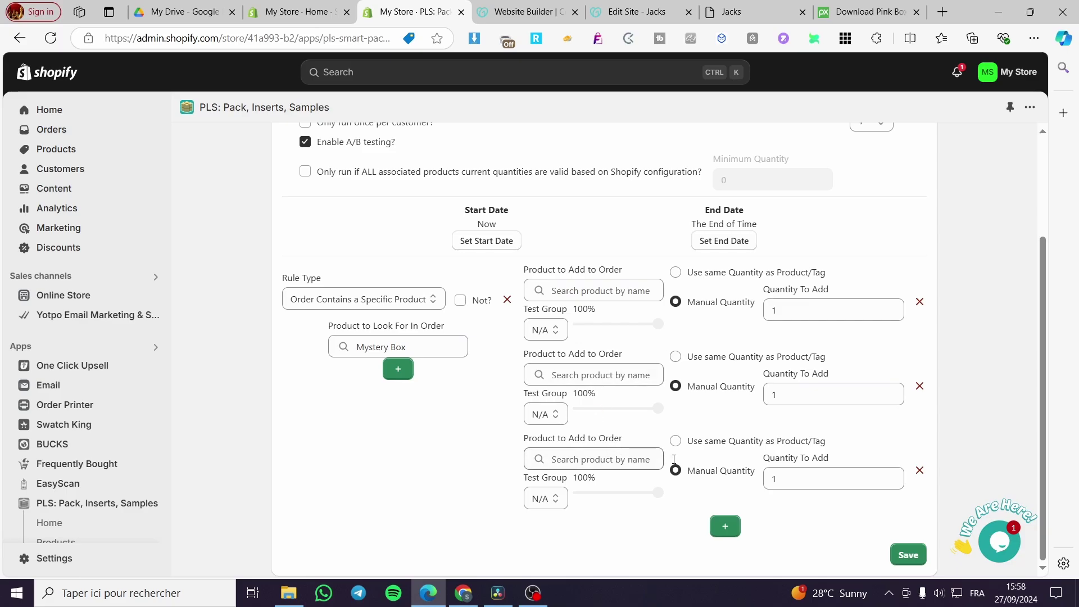
pyautogui.click(544, 330)
pyautogui.click(550, 369)
pyautogui.click(544, 414)
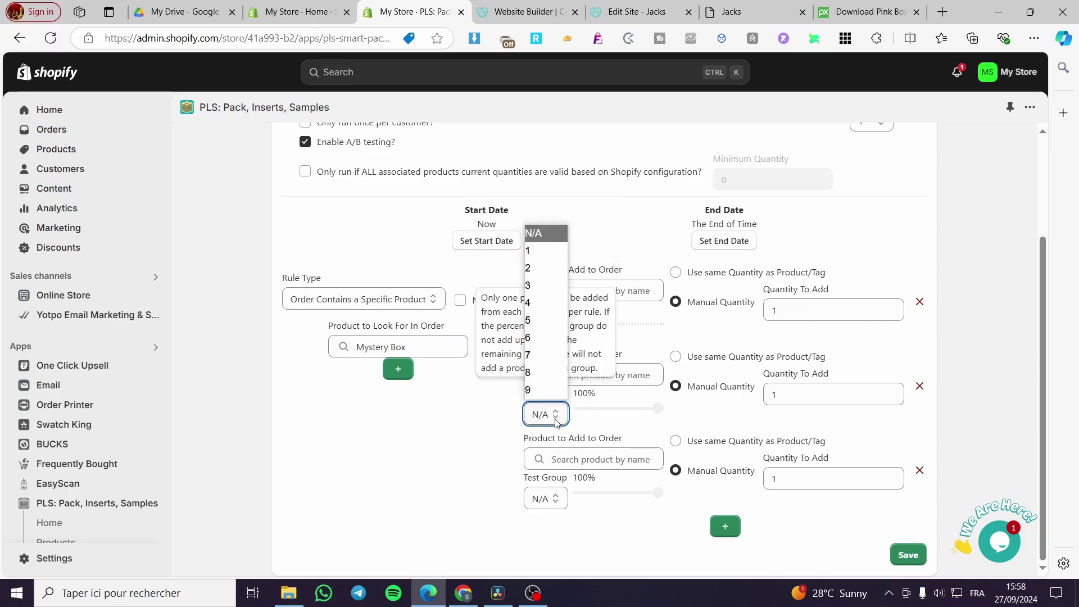
pyautogui.click(539, 263)
pyautogui.click(545, 498)
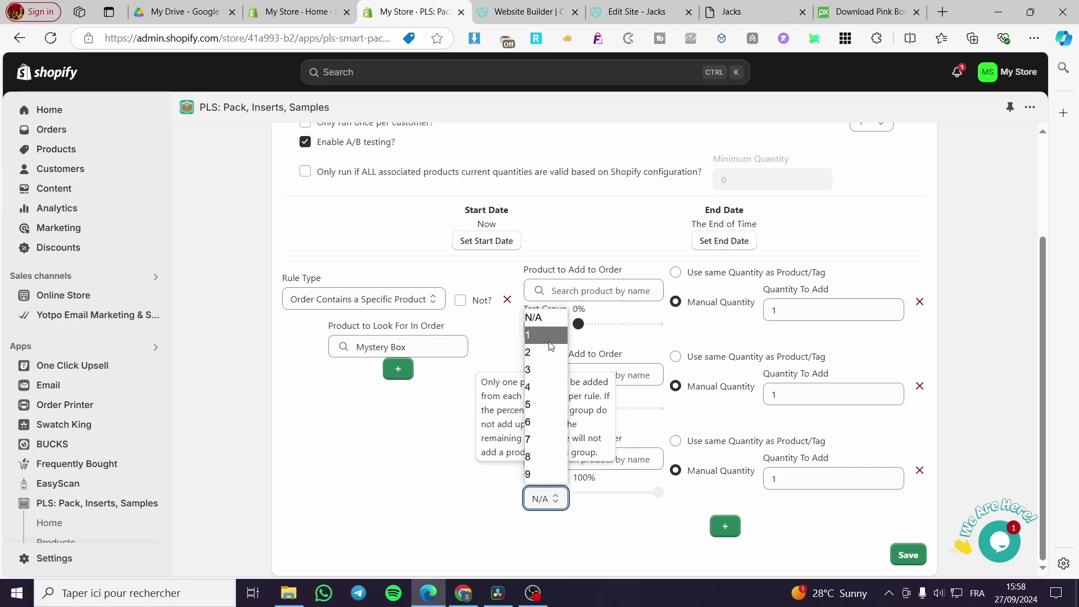
pyautogui.click(548, 341)
# Step: Choose Promo Bundle, bundle and shirt as the three products to add
pyautogui.click(612, 292)
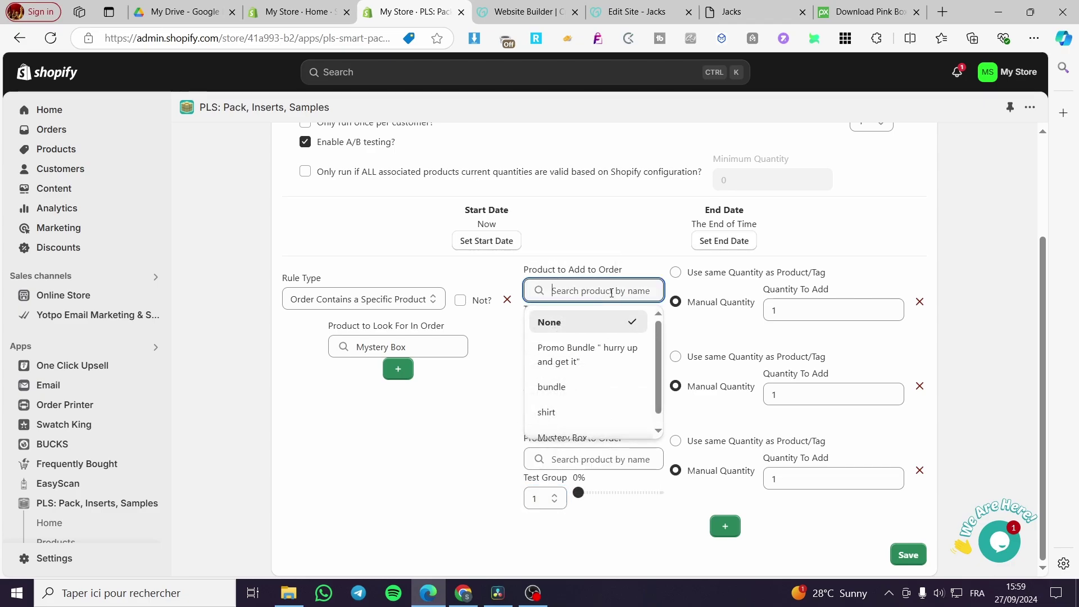
pyautogui.click(618, 374)
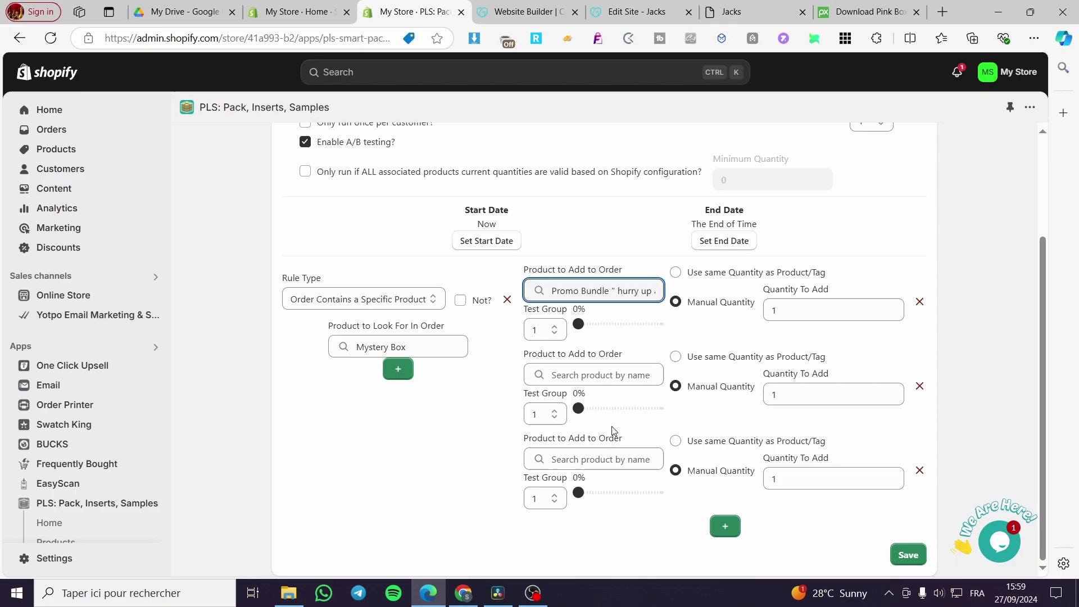
pyautogui.click(623, 376)
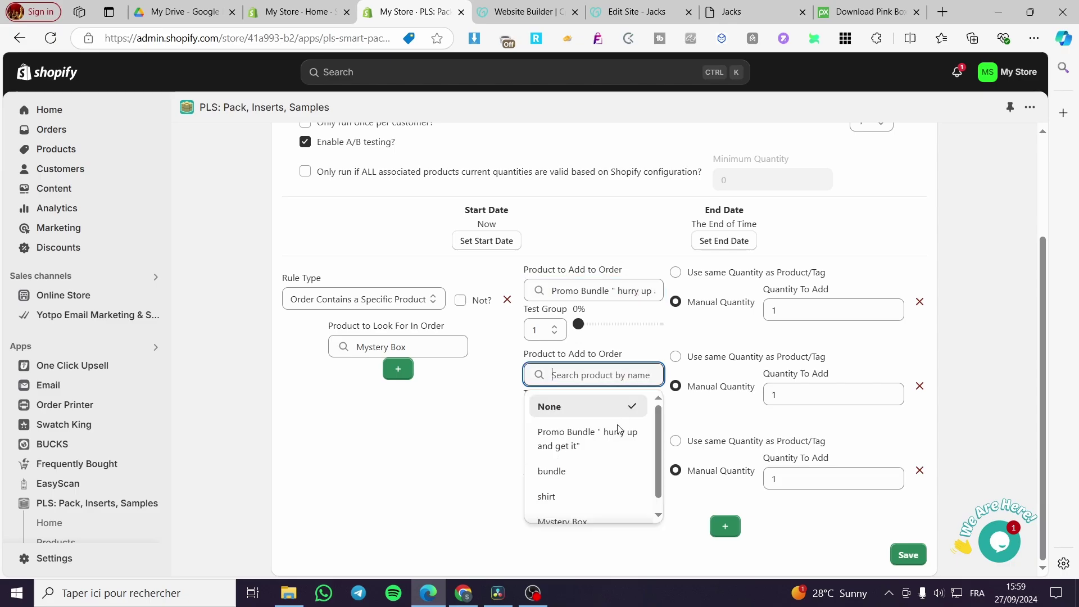
pyautogui.click(609, 473)
pyautogui.click(607, 466)
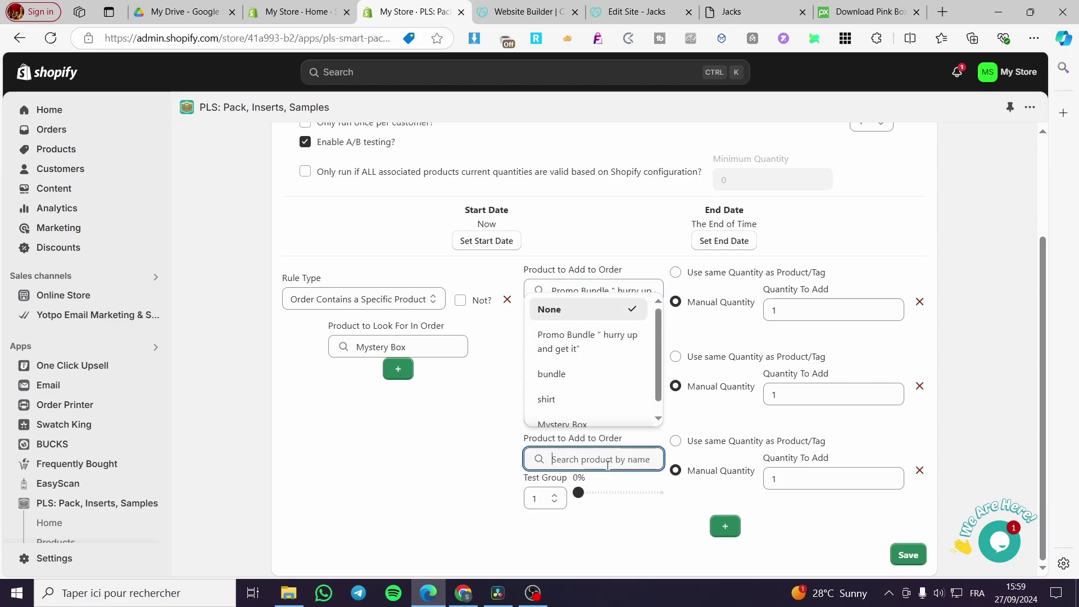
pyautogui.click(595, 403)
pyautogui.rightClick(595, 402)
pyautogui.click(456, 458)
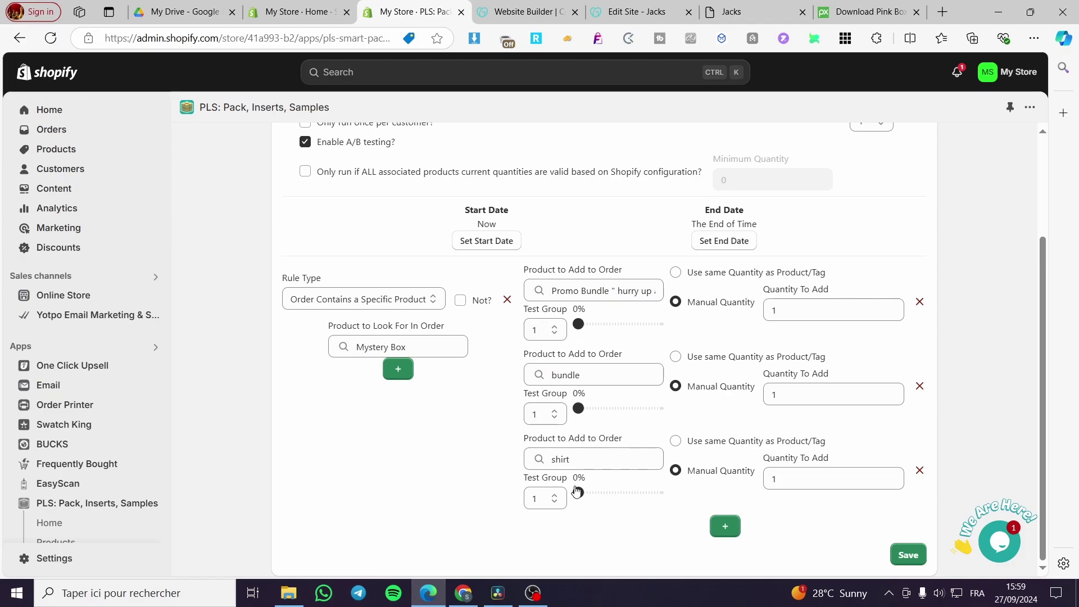
# Step: Give shirt, bundle and Promo Bundle 33% each and save the rule
pyautogui.moveTo(581, 493); pyautogui.dragTo(606, 493)
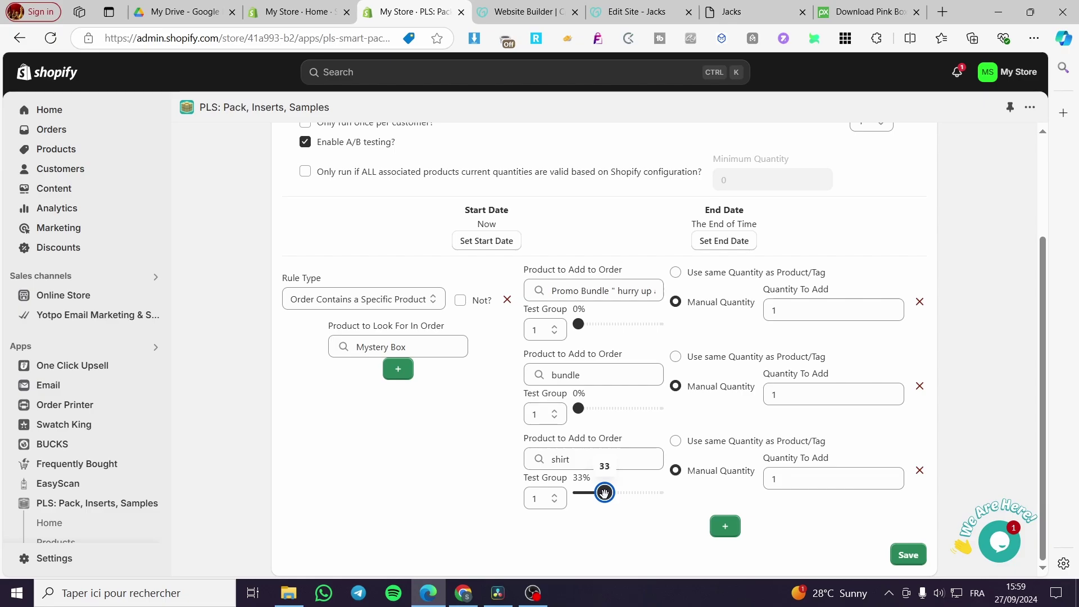
pyautogui.moveTo(578, 408); pyautogui.dragTo(605, 408)
pyautogui.moveTo(579, 324); pyautogui.dragTo(604, 324)
pyautogui.click(921, 556)
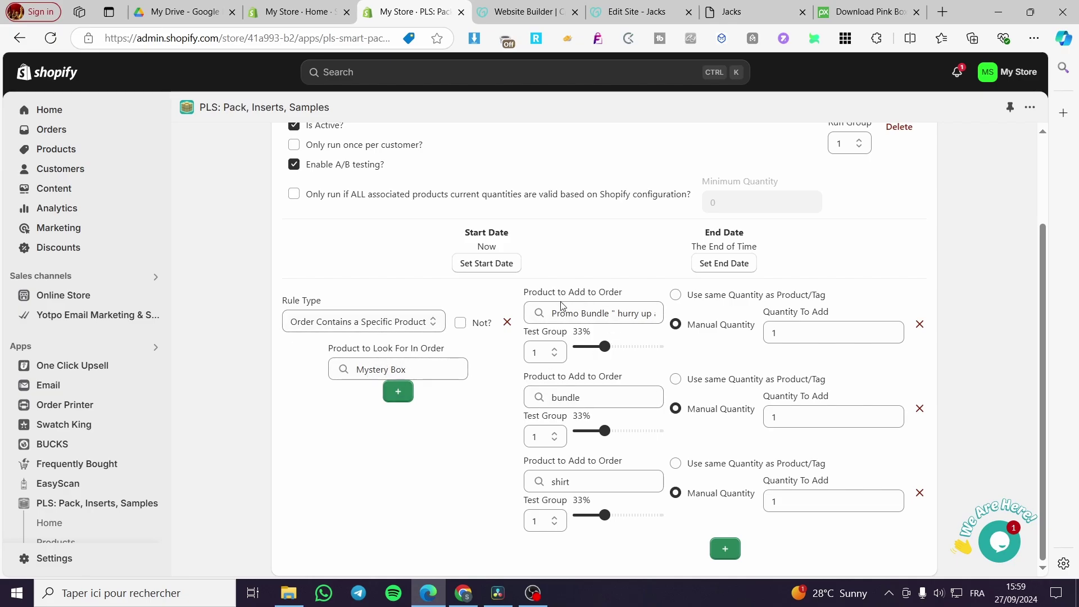
pyautogui.moveTo(594, 328)
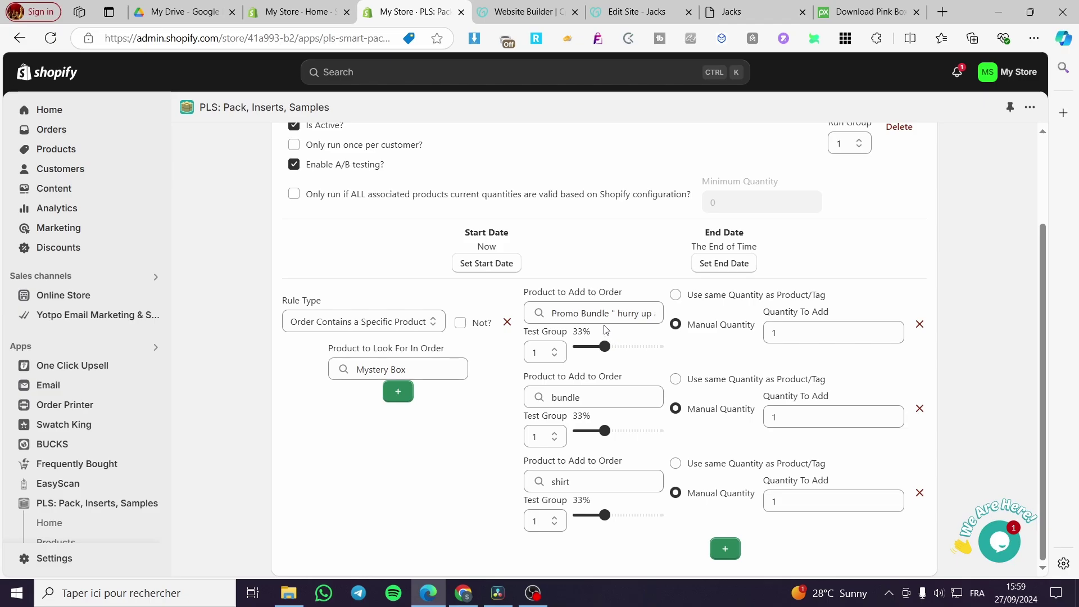
pyautogui.moveTo(538, 330)
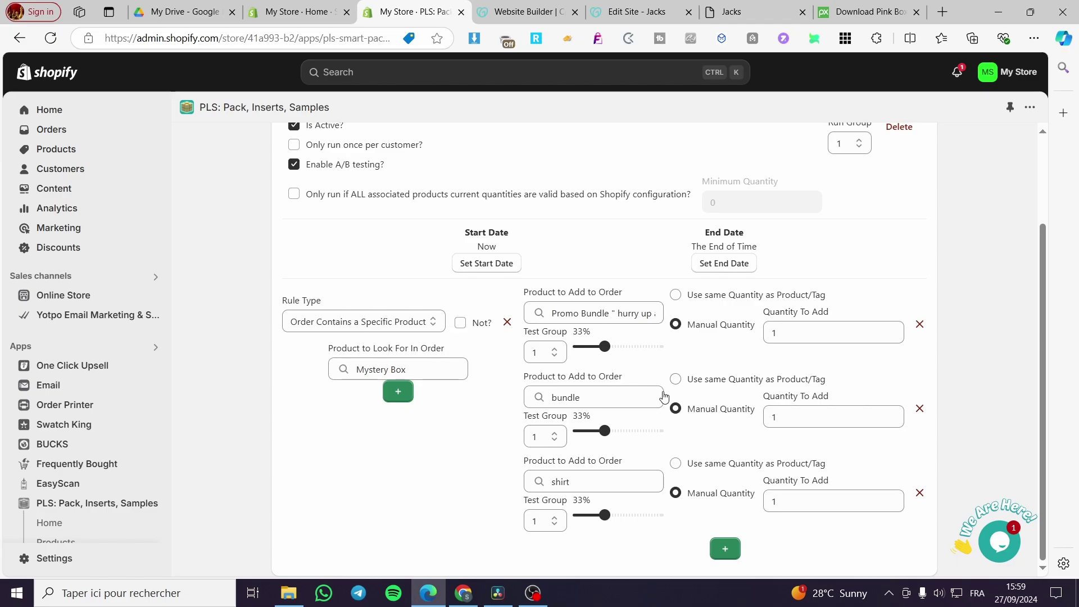
pyautogui.scroll(2, 540, 355)
pyautogui.moveTo(430, 317)
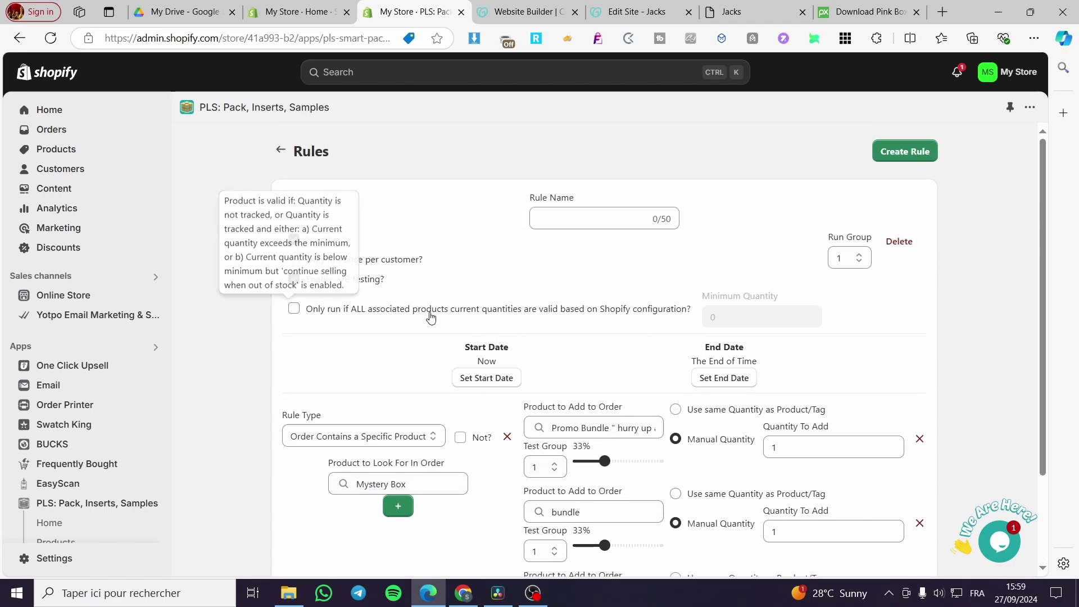